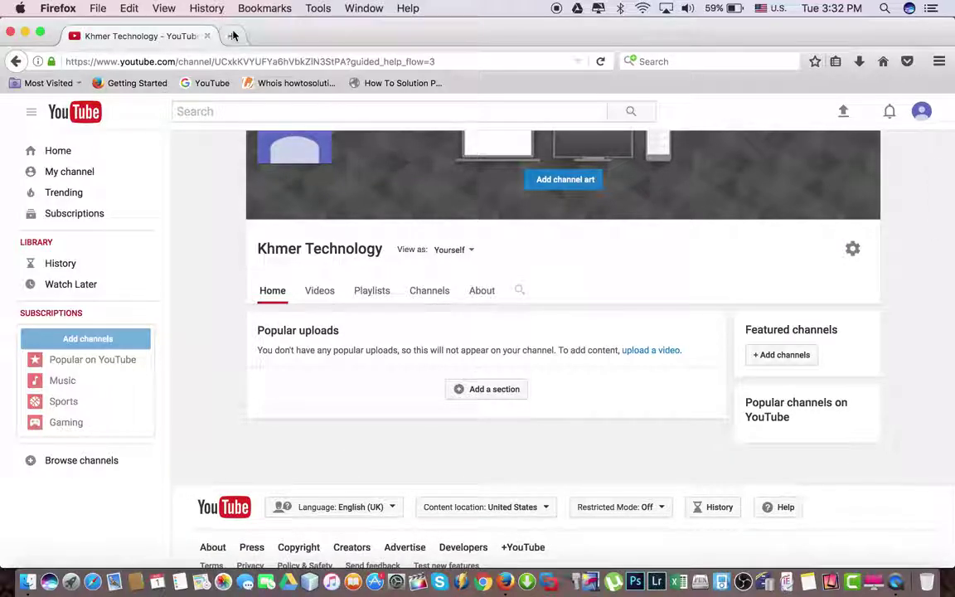
Step: Open the YouTube home page in a second browser tab and switch to it
right_click(71, 122)
left_click(92, 121)
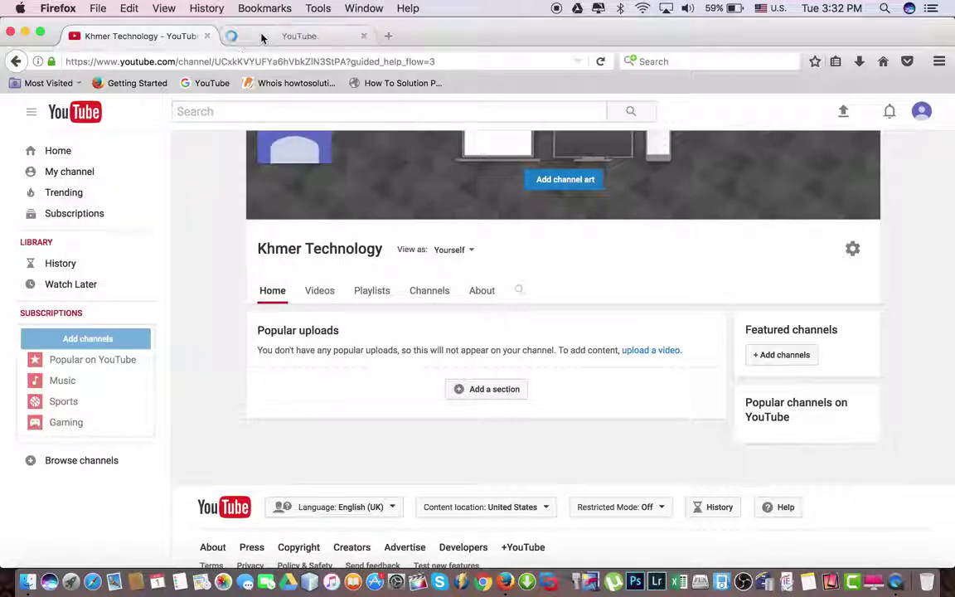
left_click(262, 38)
left_click(164, 37)
left_click(262, 44)
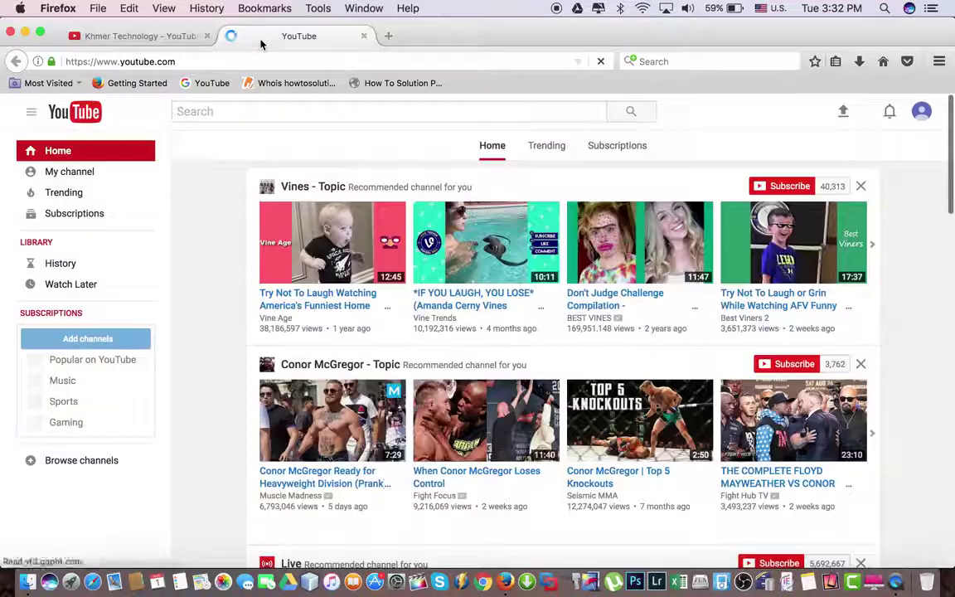
Step: Search YouTube for "themeng" and open the TheMeng Official channel
type("theming")
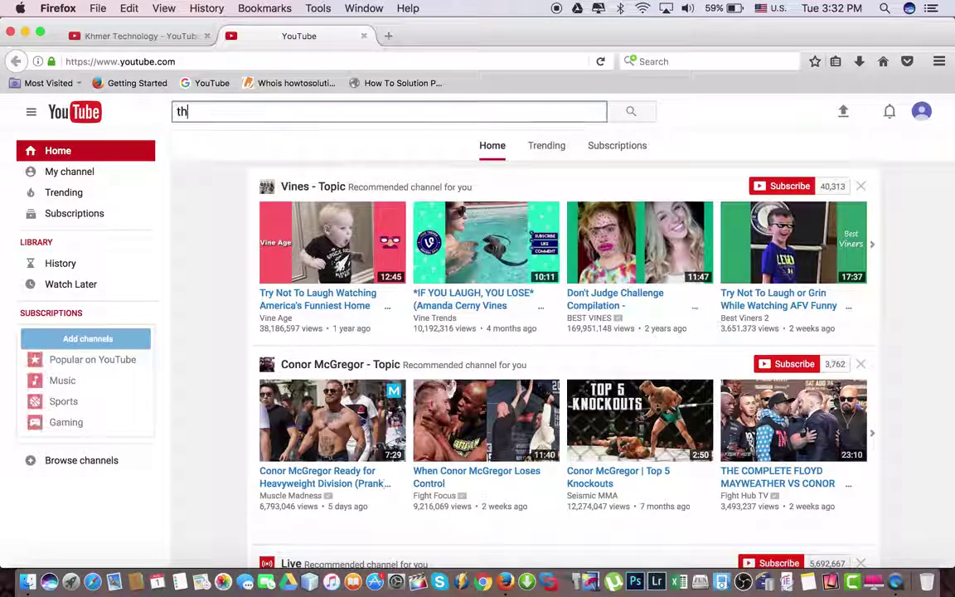
key("Return")
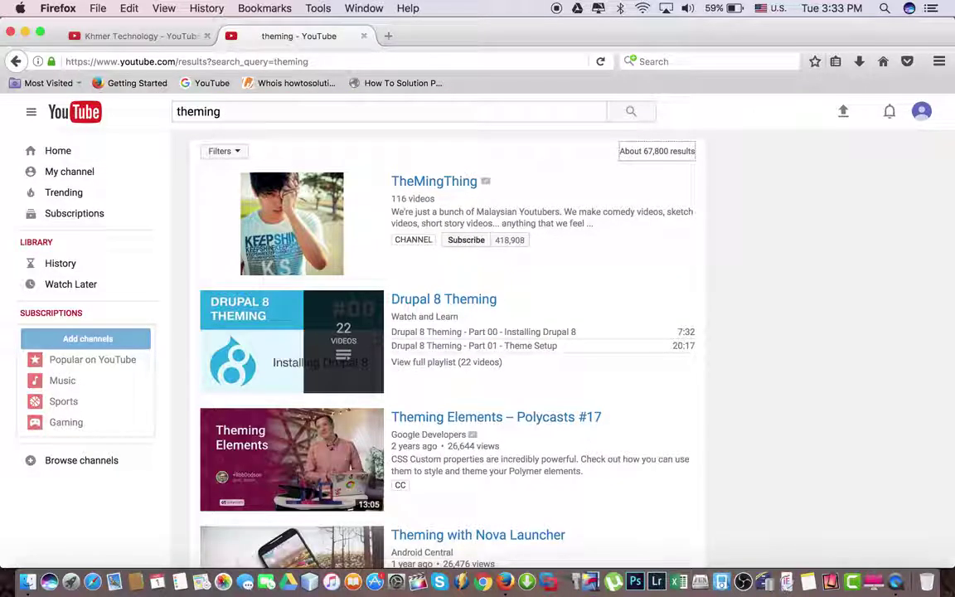
left_click(256, 111)
key("BackSpace")
key("BackSpace")
key("BackSpace")
type("eng")
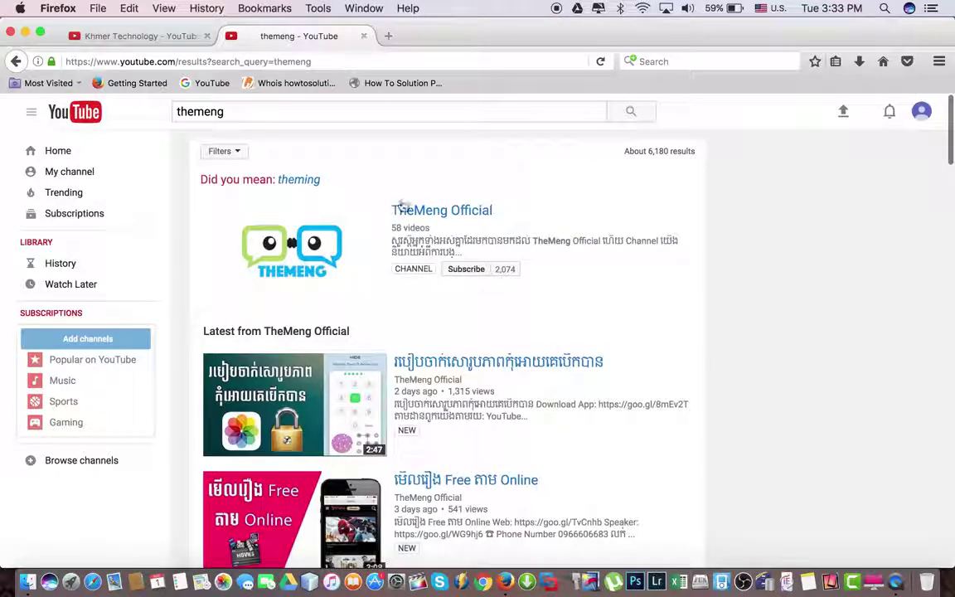
left_click(411, 214)
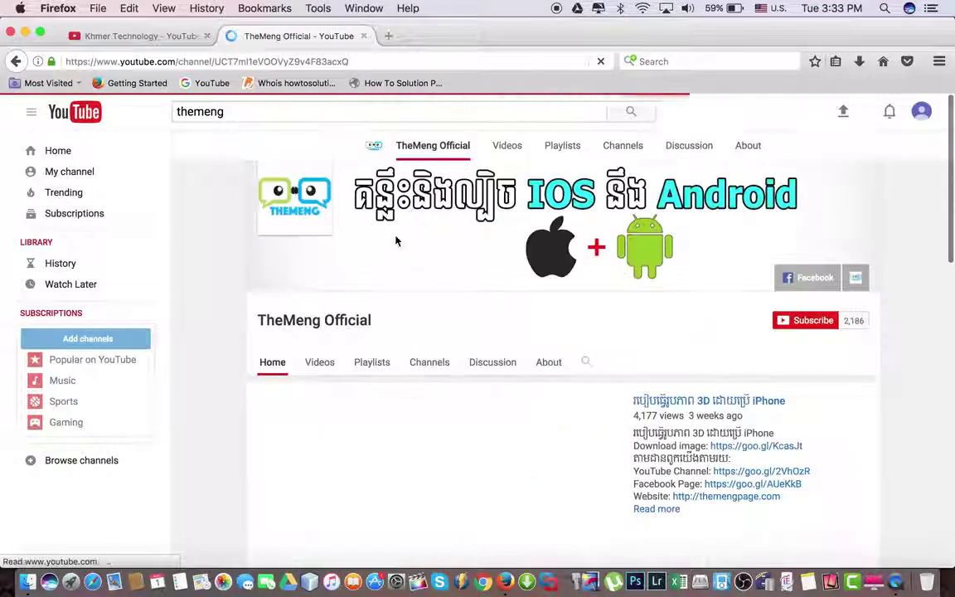
Step: Examine the layout of the Popular uploads and Uploads sections on TheMeng Official's home page
left_click(285, 465)
scroll(222, 458, "down", 5)
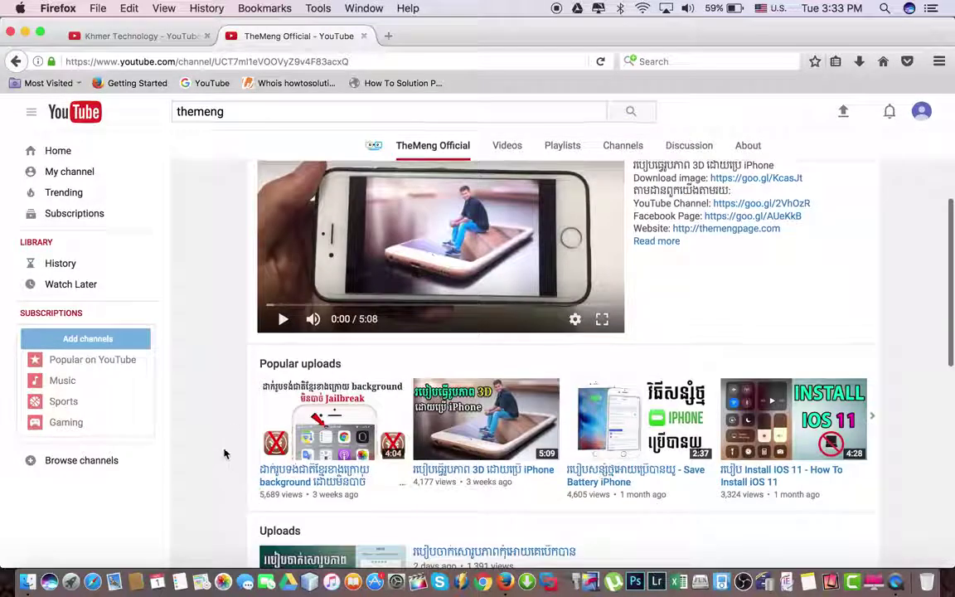
scroll(226, 421, "down", 3)
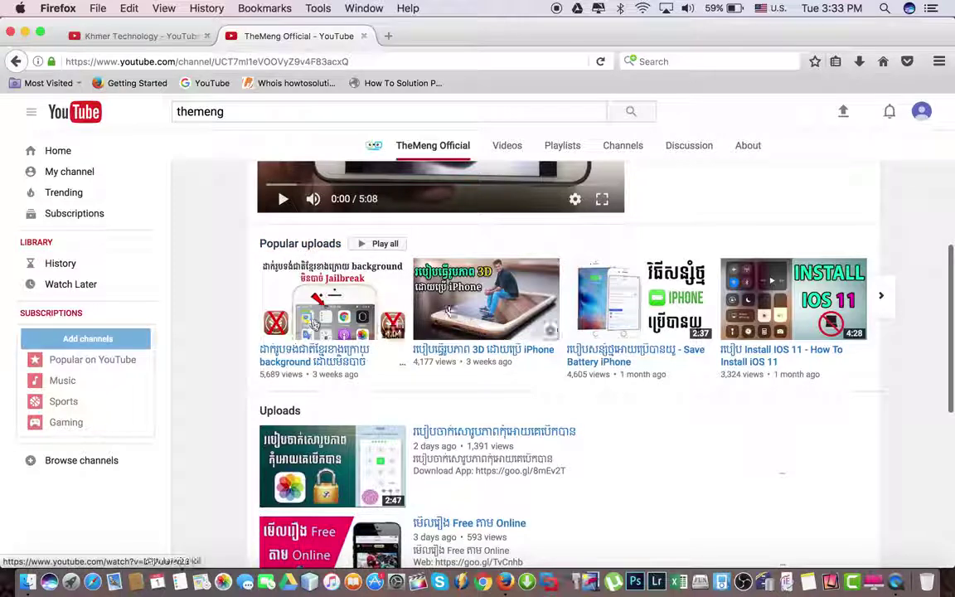
left_click(880, 298)
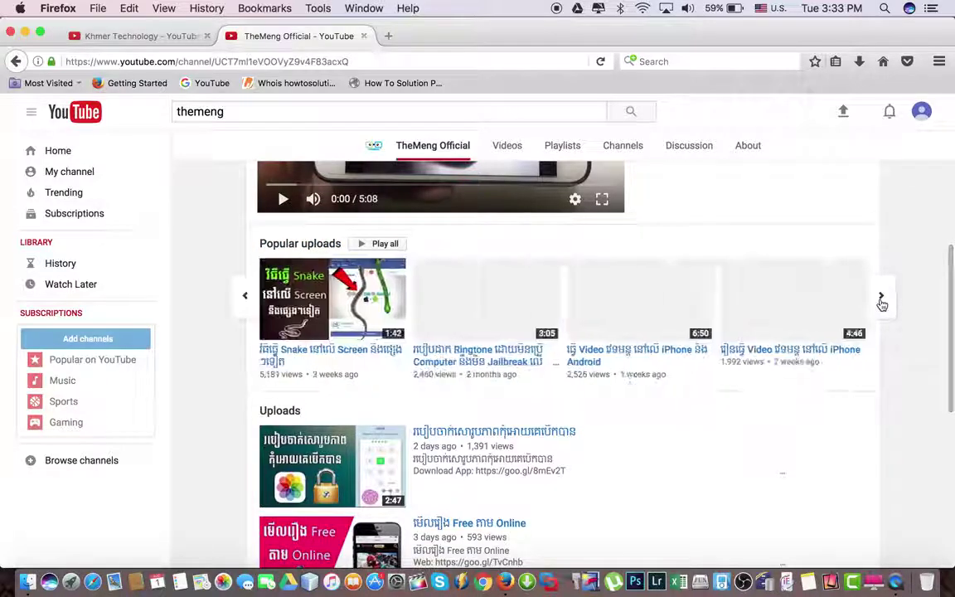
scroll(903, 358, "down", 5)
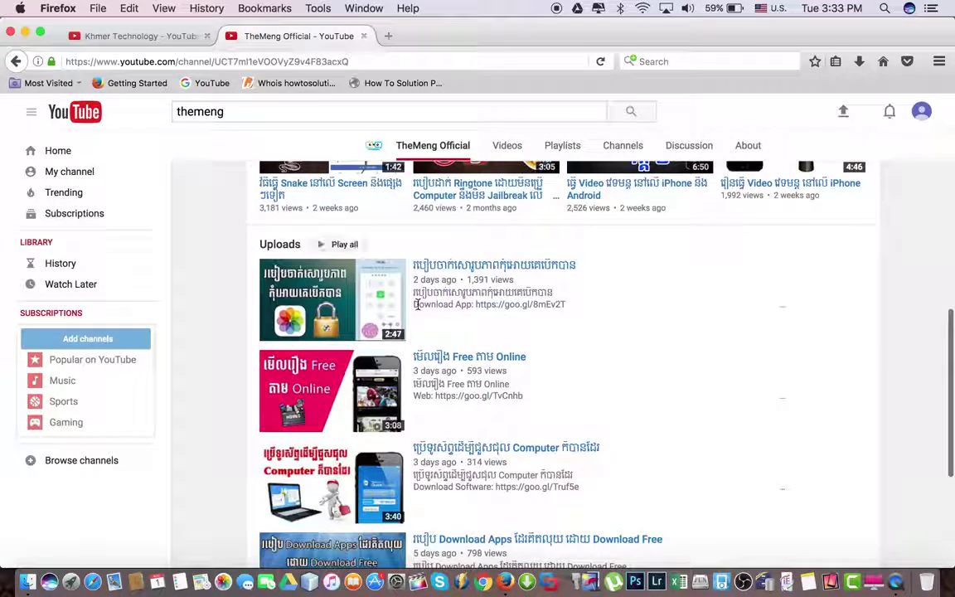
scroll(286, 259, "down", 5)
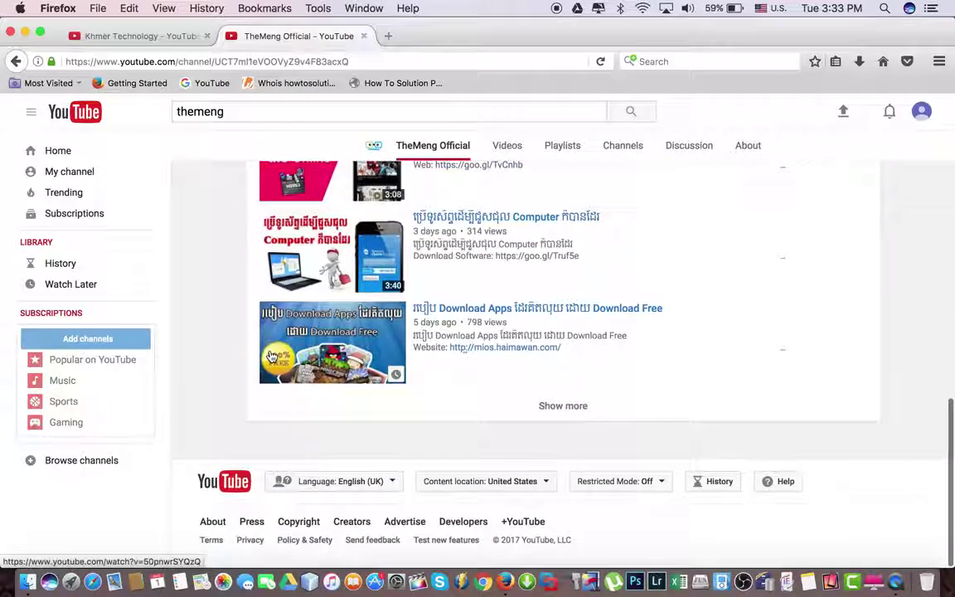
scroll(197, 322, "up", 6)
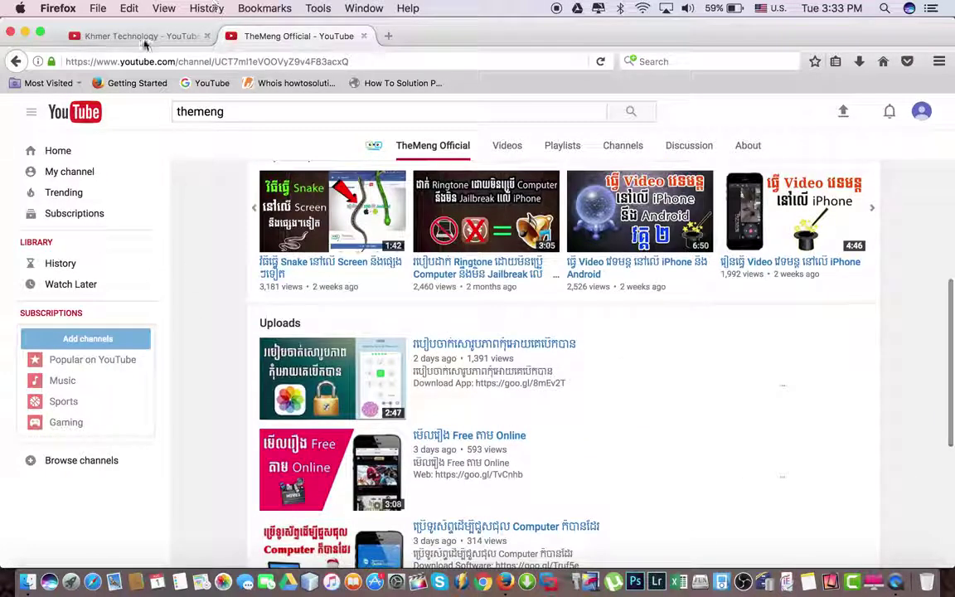
Step: Add a section to the Khmer Technology channel with Uploads as content and the Vertical list layout
left_click(145, 36)
left_click(462, 390)
left_click(324, 414)
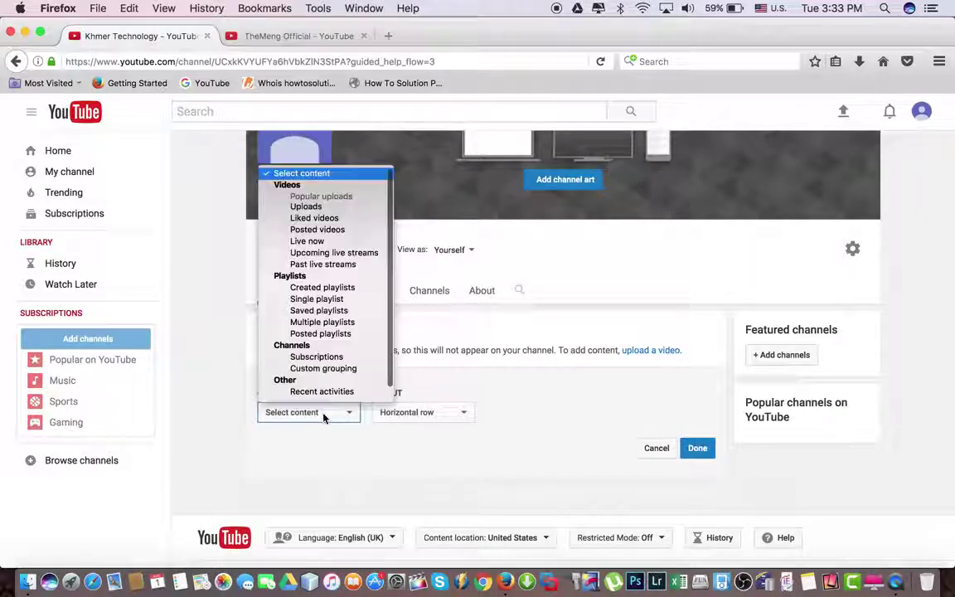
left_click(318, 207)
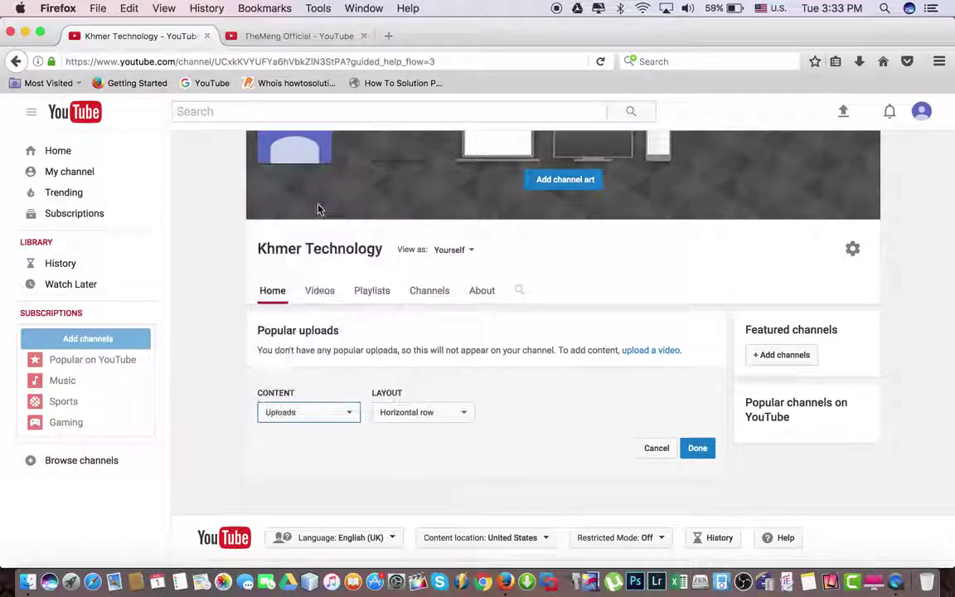
left_click(397, 411)
left_click(406, 421)
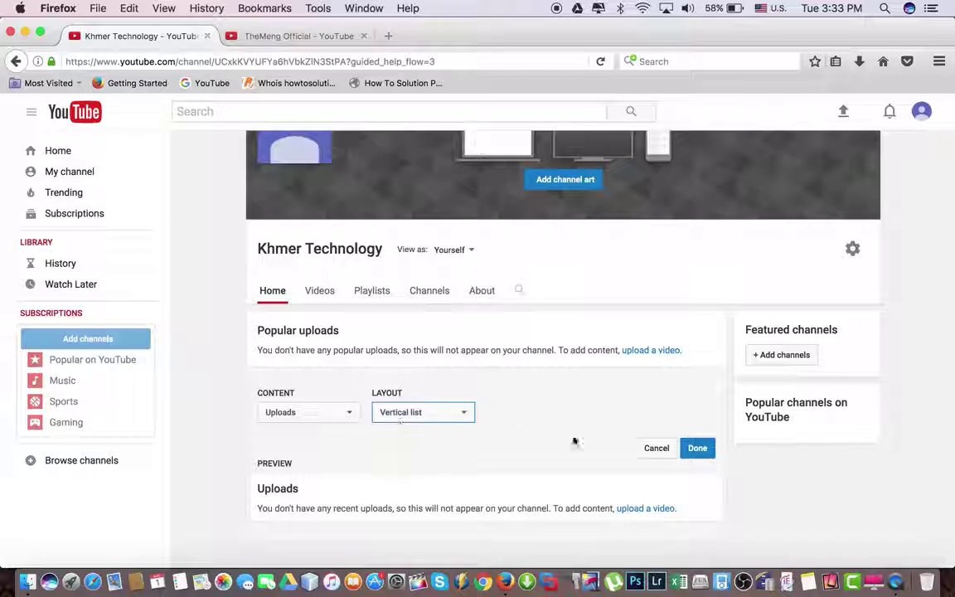
left_click(697, 451)
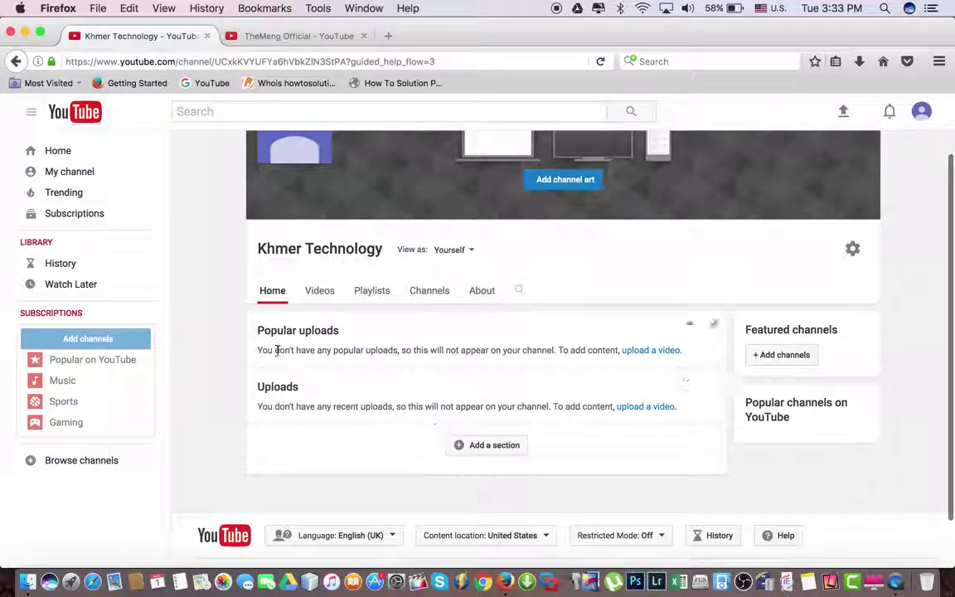
Step: Return to TheMeng Official's page and review the featured video and section arrangement as a reference
left_click(292, 34)
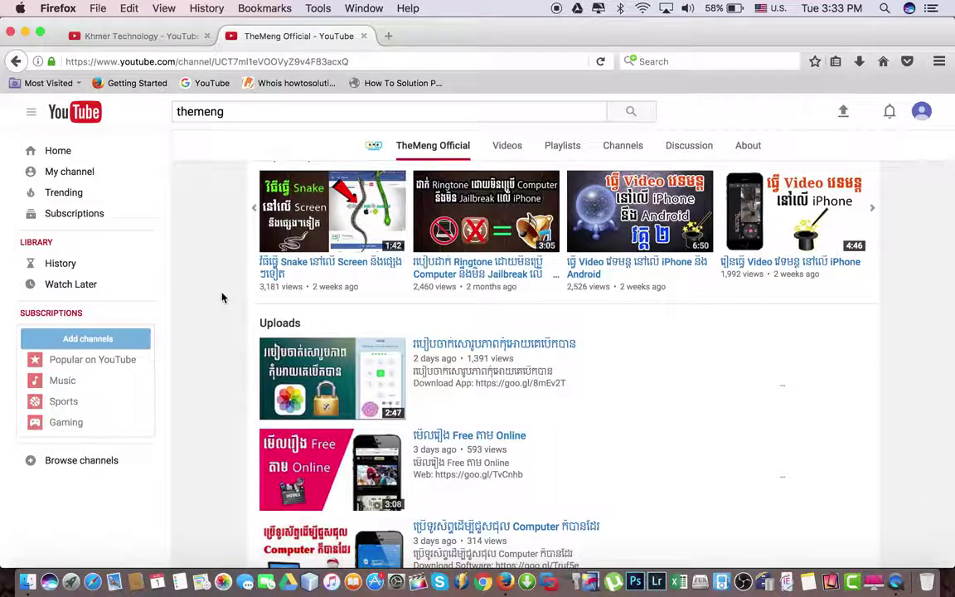
scroll(221, 297, "up", 3)
scroll(221, 296, "down", 3)
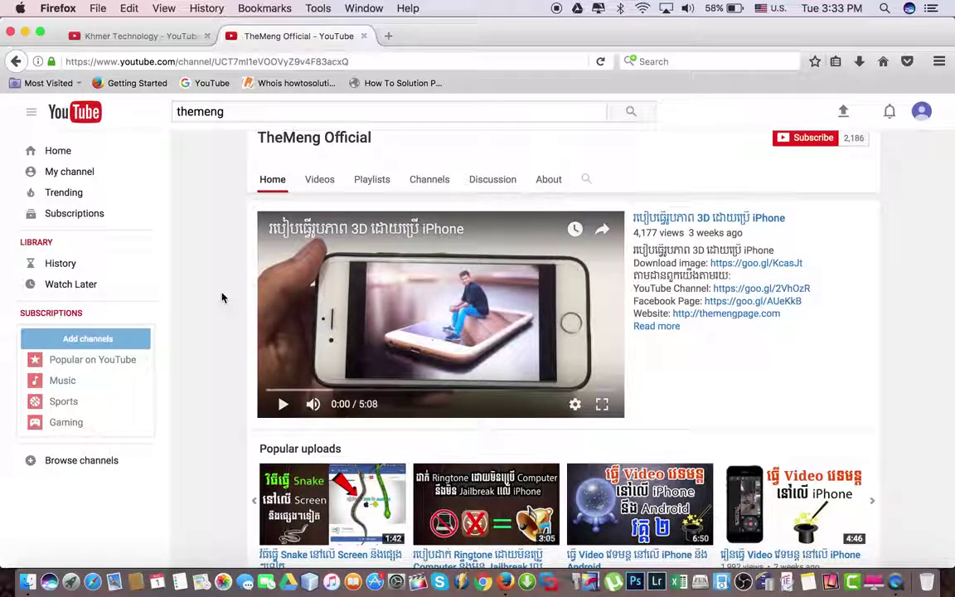
Step: Open the Khmer Technology channel's About page and view the channel description editor, leaving it without entering a description
left_click(153, 38)
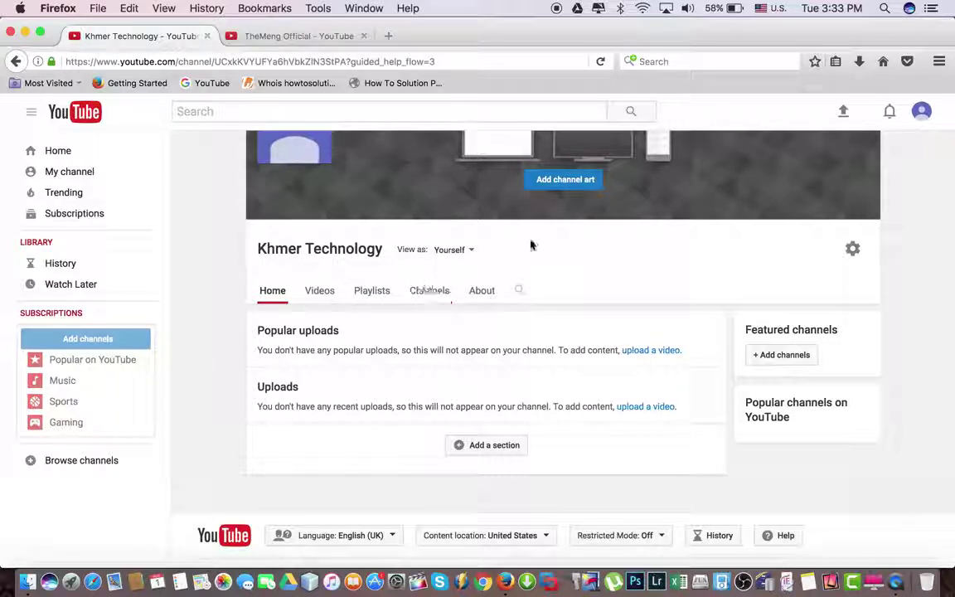
left_click(482, 294)
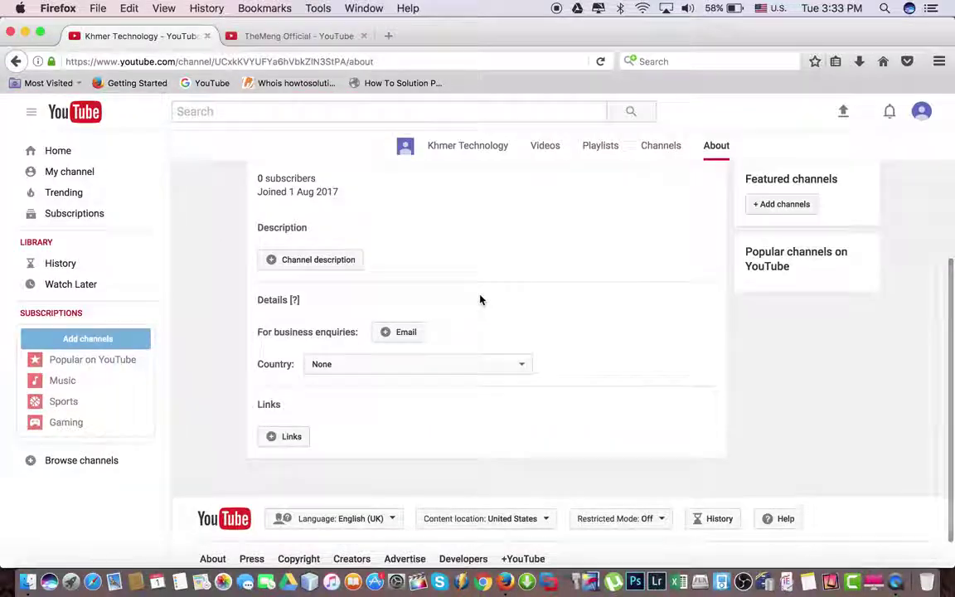
scroll(481, 294, "up", 5)
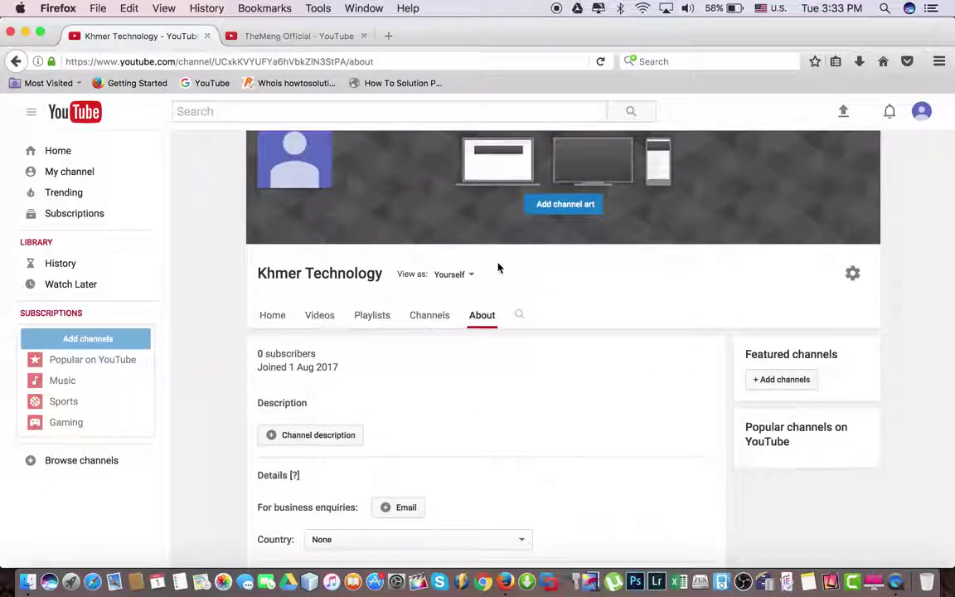
scroll(327, 353, "down", 3)
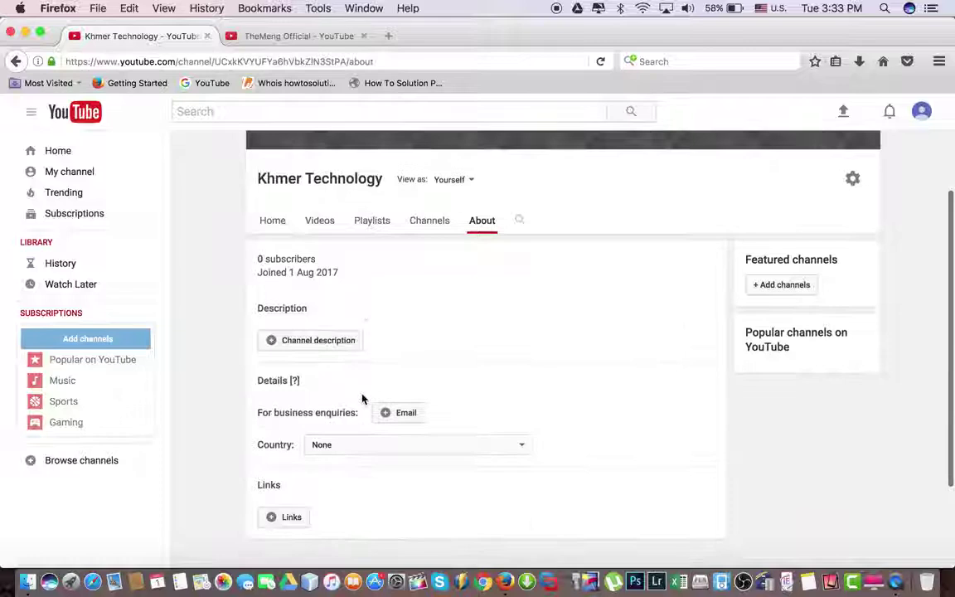
left_click(331, 346)
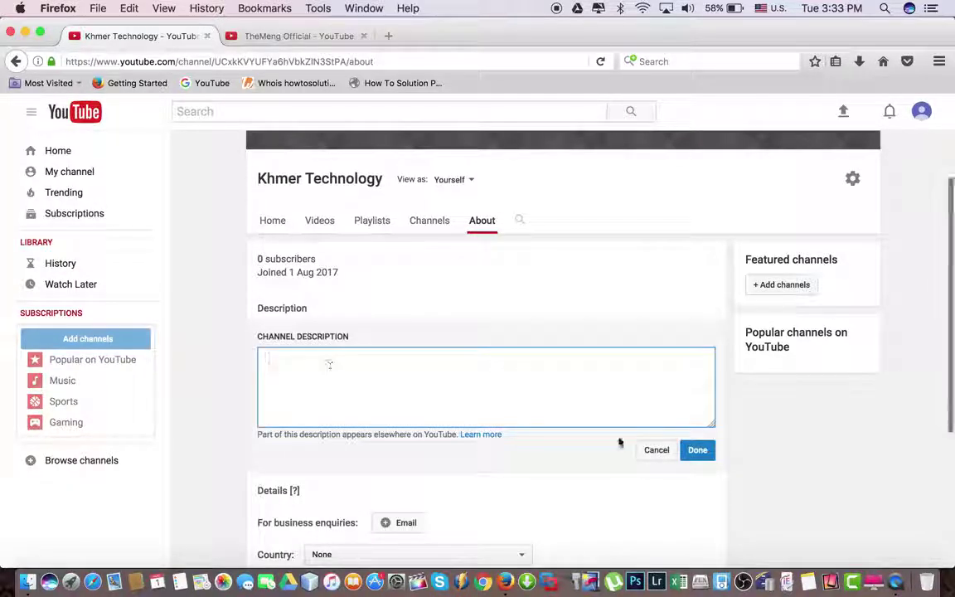
left_click(648, 450)
Step: Set the channel's country to United States and dismiss the notification
scroll(334, 406, "down", 1)
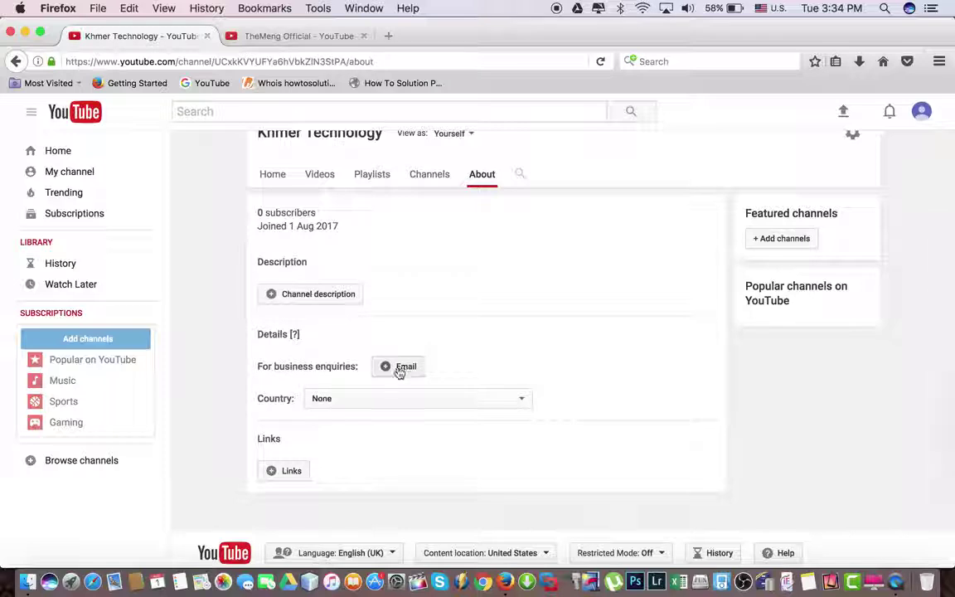
left_click(373, 398)
key("u")
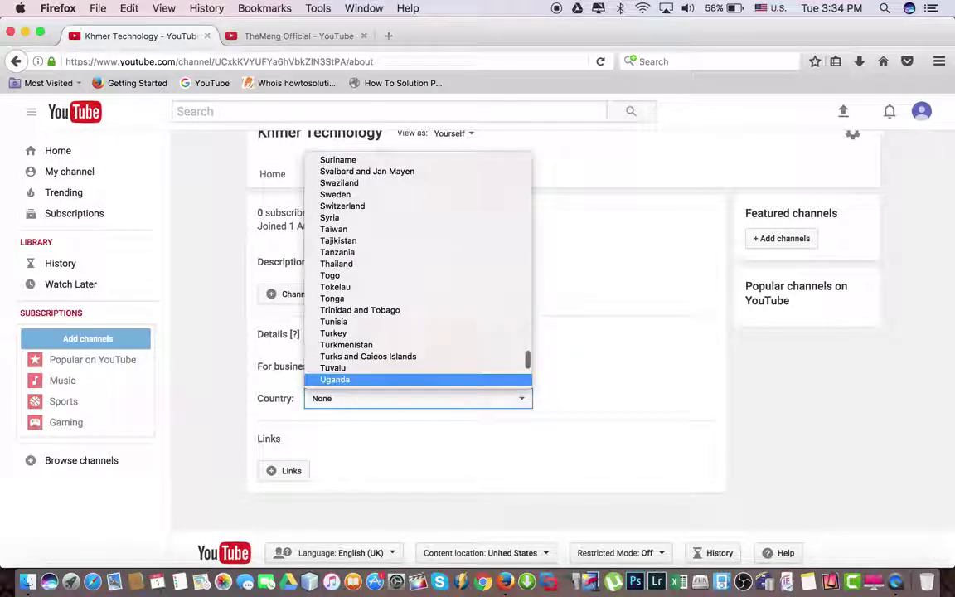
key("Down")
key("Down")
key("Down")
key("Down")
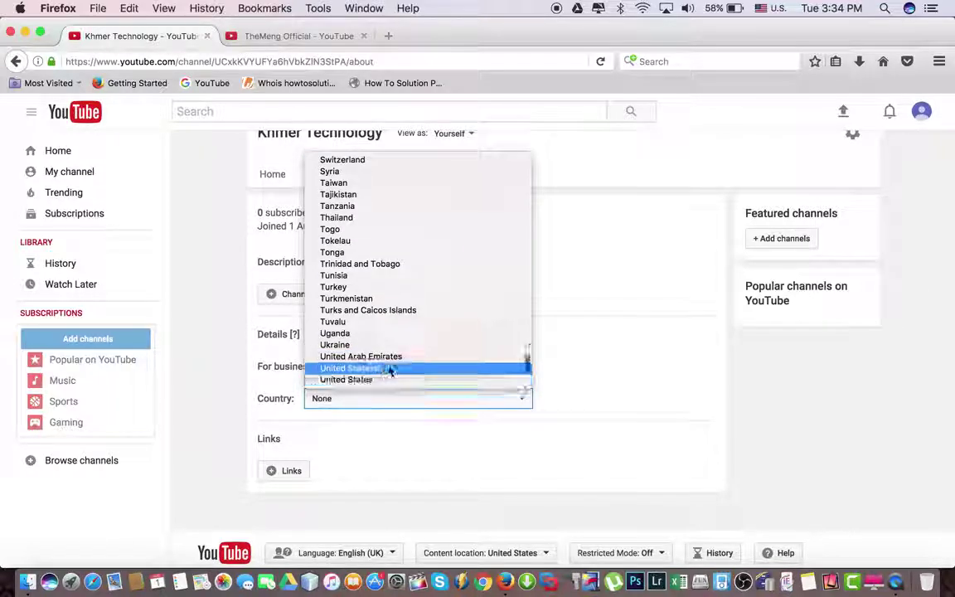
left_click(383, 380)
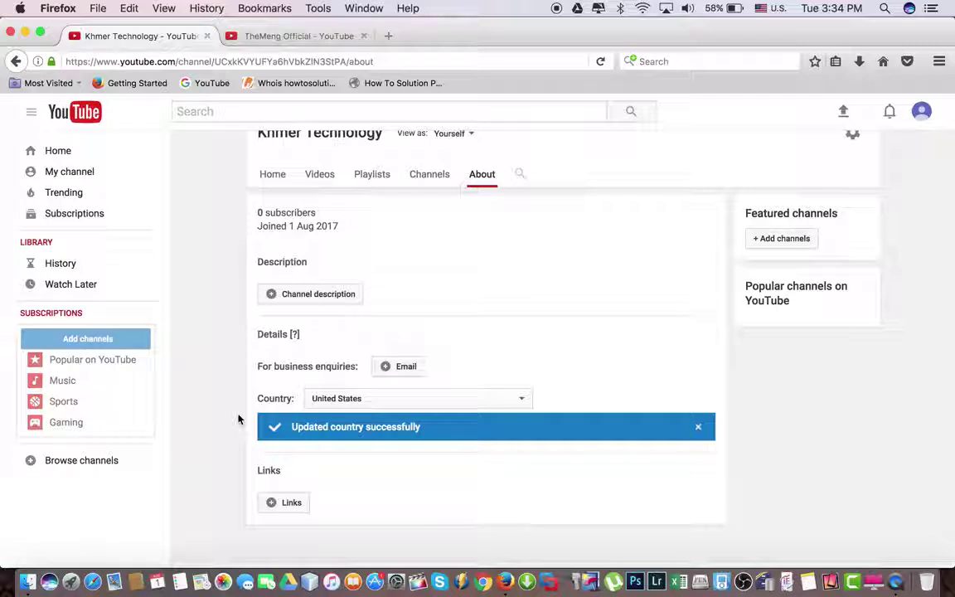
left_click(698, 430)
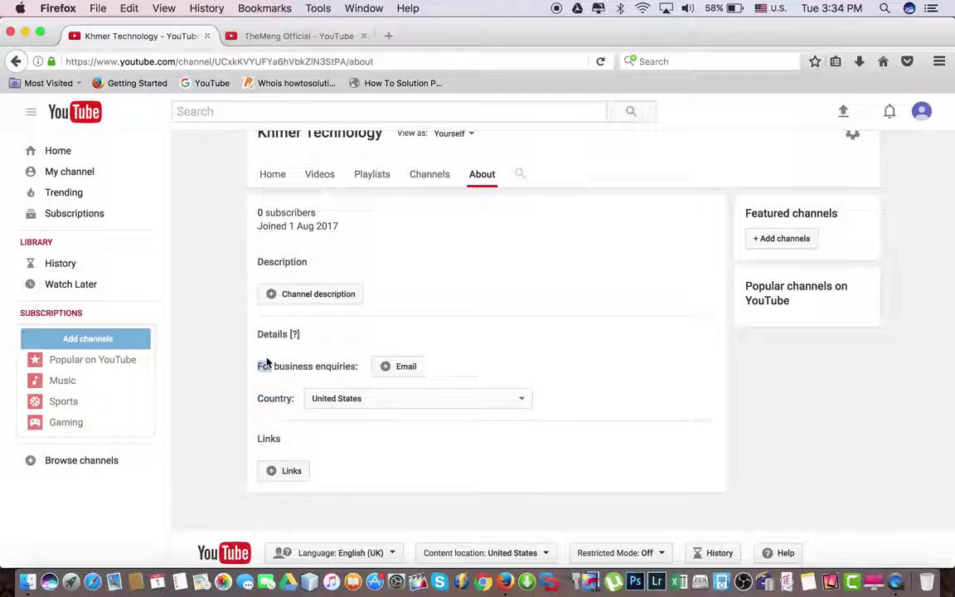
Step: Open the customised links editor on the channel's About page
scroll(225, 415, "down", 2)
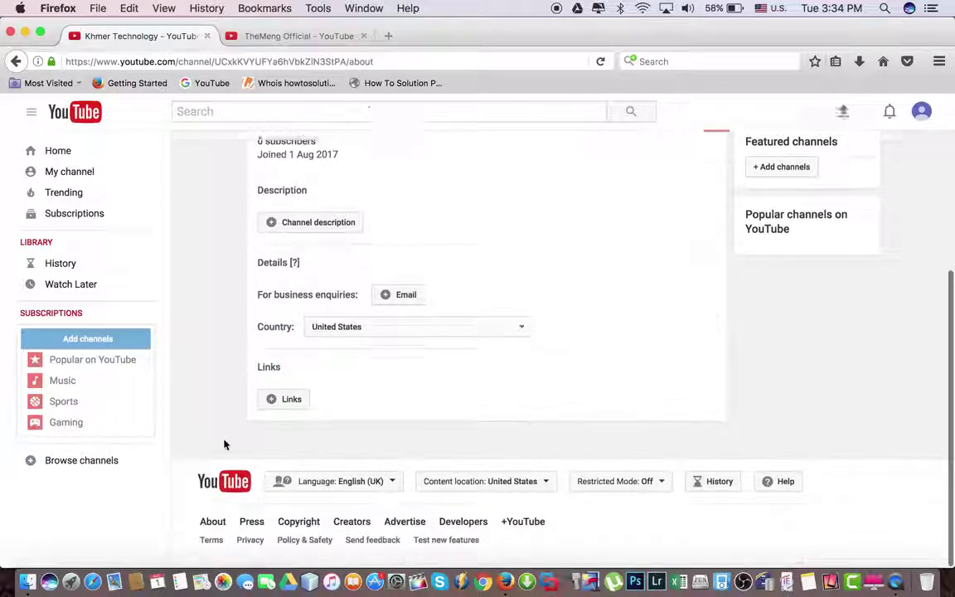
scroll(224, 444, "up", 3)
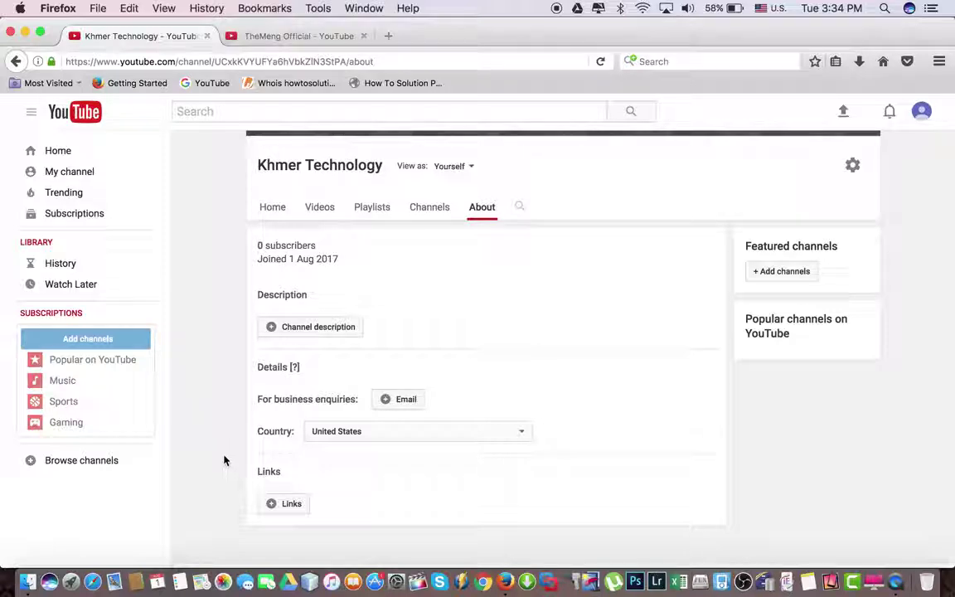
left_click(282, 504)
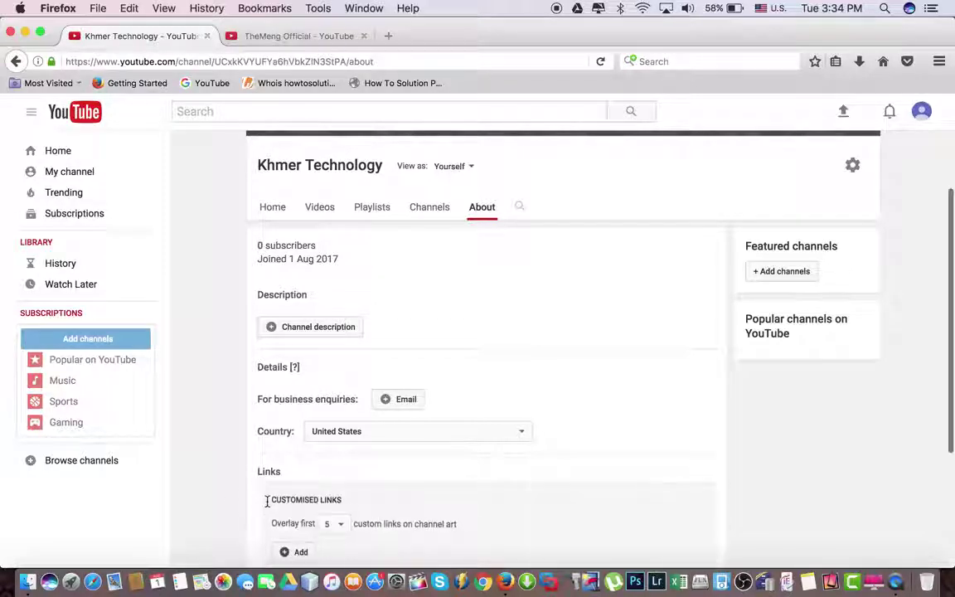
scroll(224, 497, "down", 2)
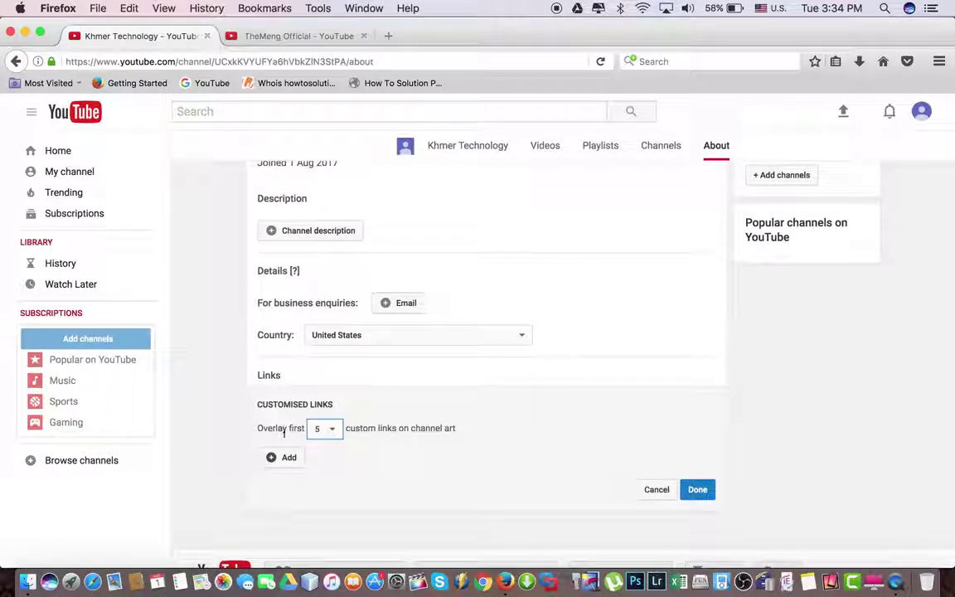
Step: Compare the Khmer Technology channel art with the links overlaid on TheMeng Official's banner, and return to the Khmer Technology page
scroll(298, 424, "up", 5)
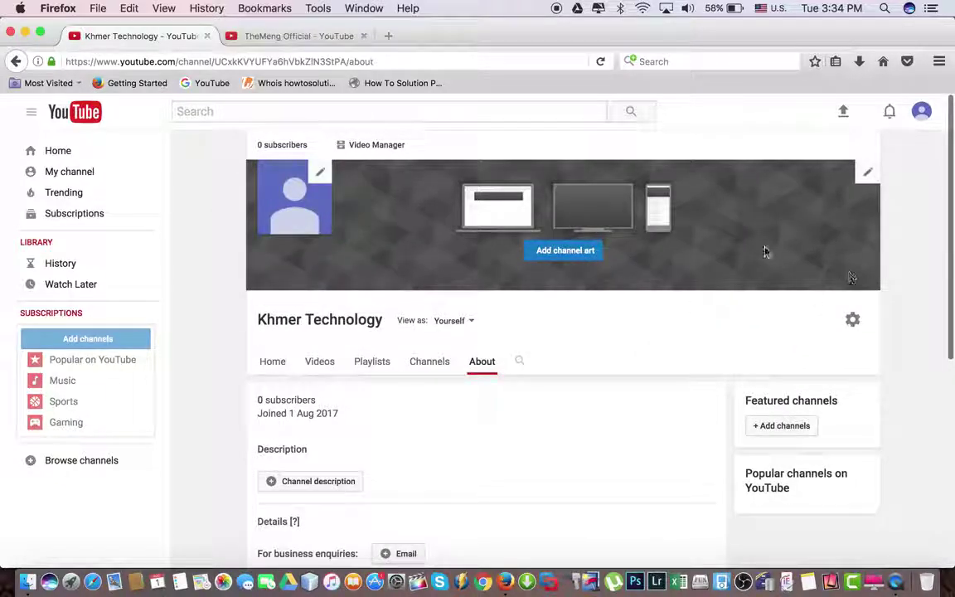
left_click(290, 36)
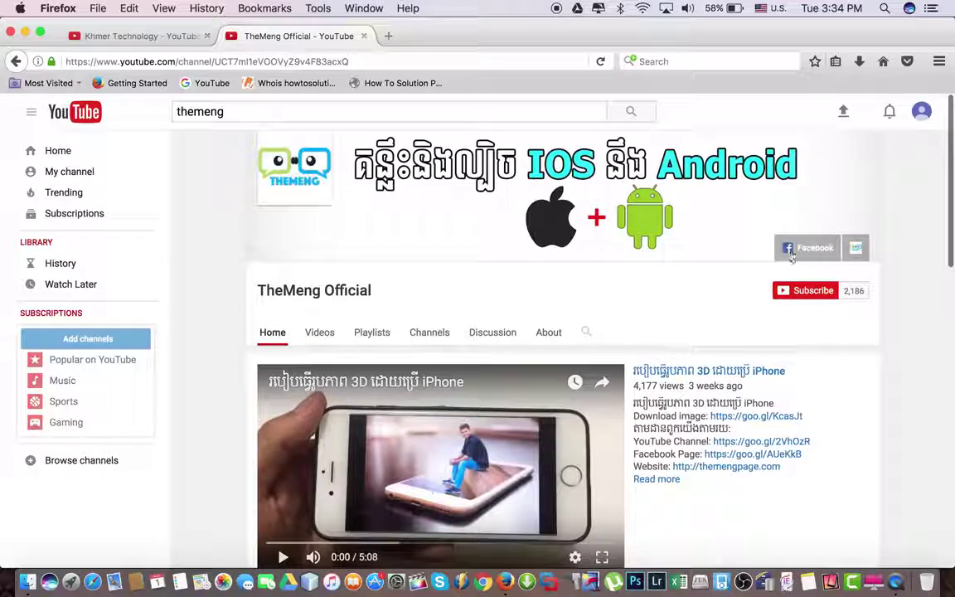
left_click(100, 34)
Step: Title the first customised link "Website" on the Khmer Technology channel's About page
scroll(249, 464, "down", 5)
left_click(290, 393)
left_click(294, 390)
type("F")
key("BackSpace")
type("We")
left_click(500, 389)
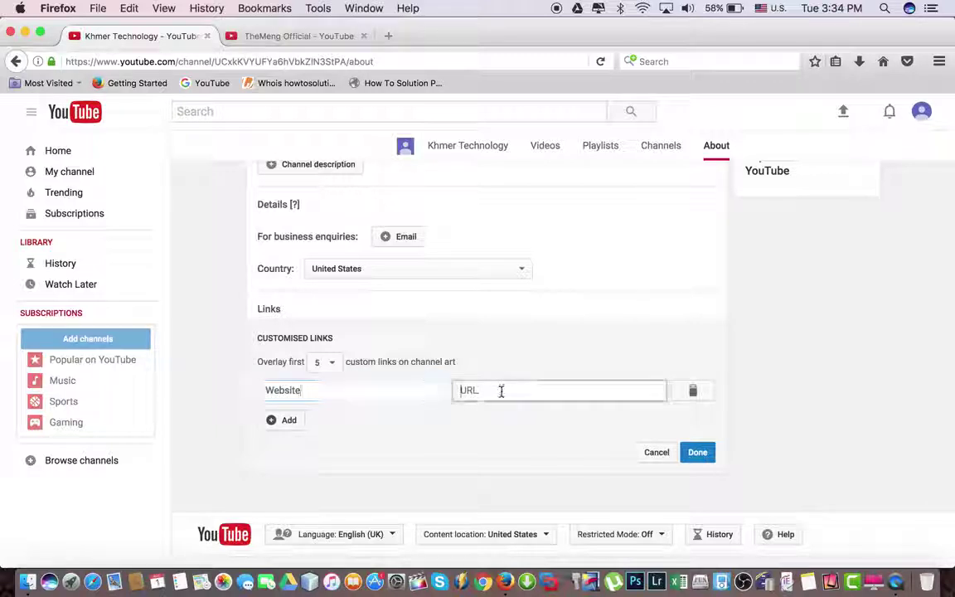
Step: Load themengpage.com in a new browser tab to obtain the website's full address
left_click(388, 35)
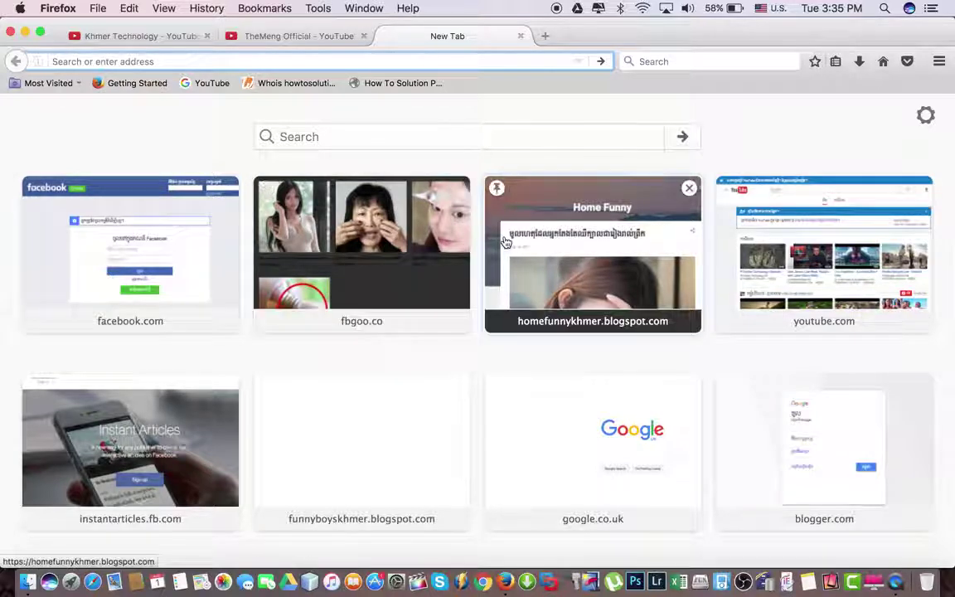
left_click(331, 61)
type("themengpage.com/")
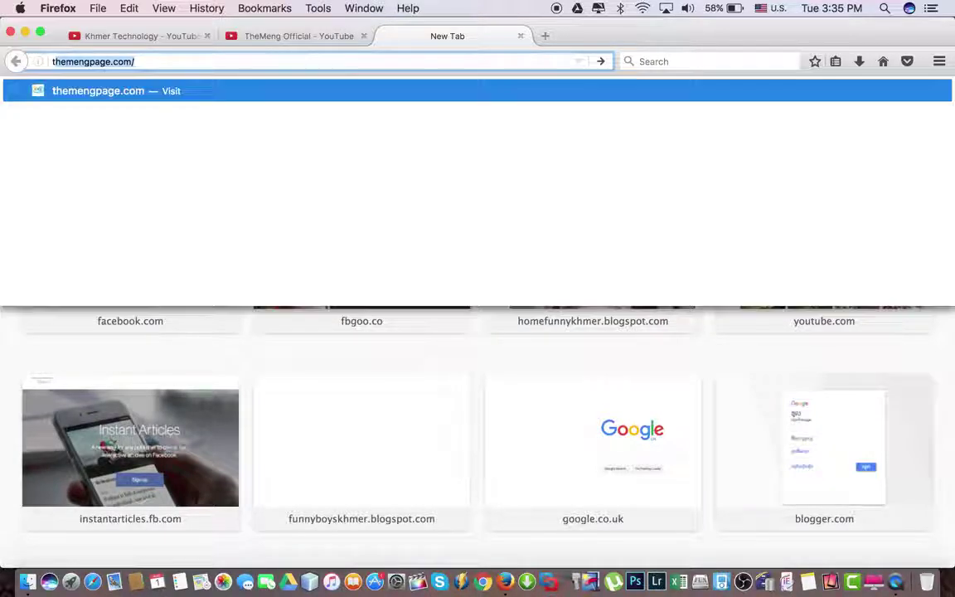
key("Return")
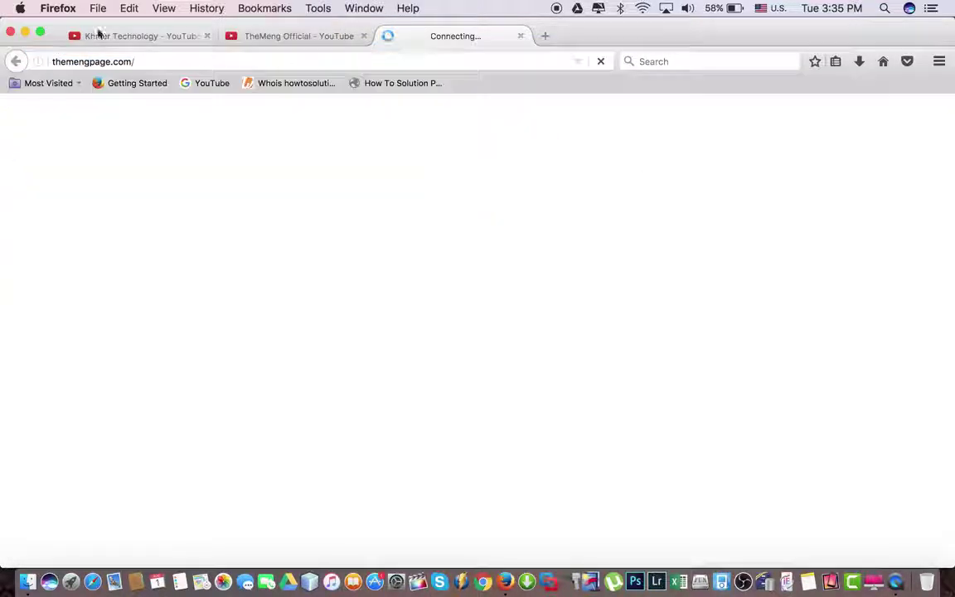
left_click(92, 35)
type("http://themengpage.com/")
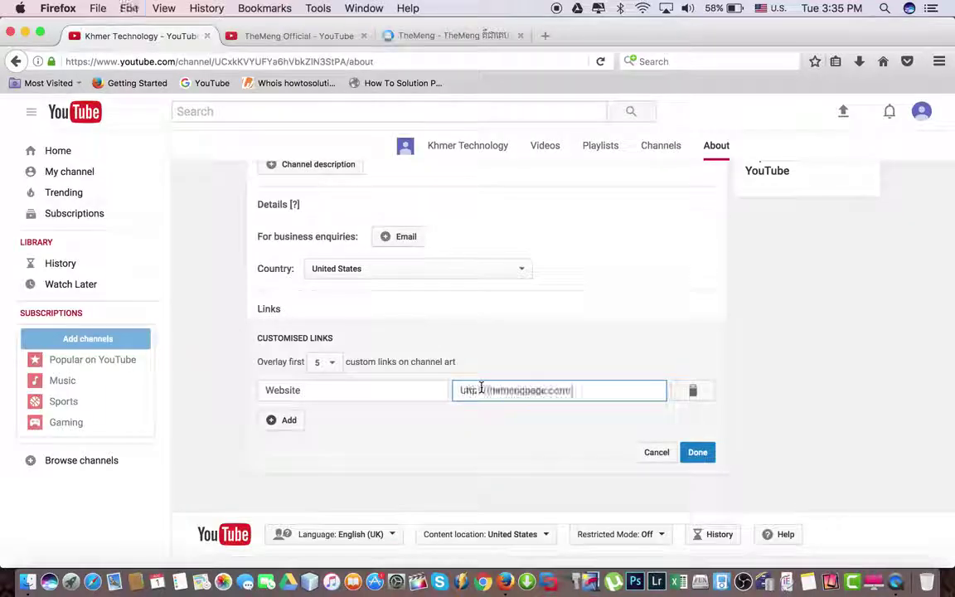
left_click(688, 453)
scroll(643, 288, "up", 3)
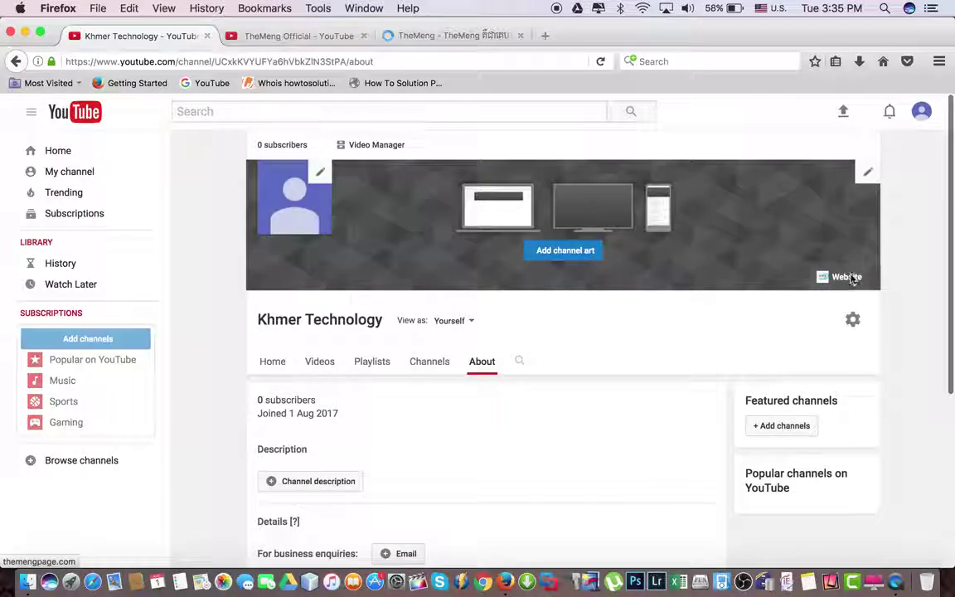
scroll(558, 311, "down", 3)
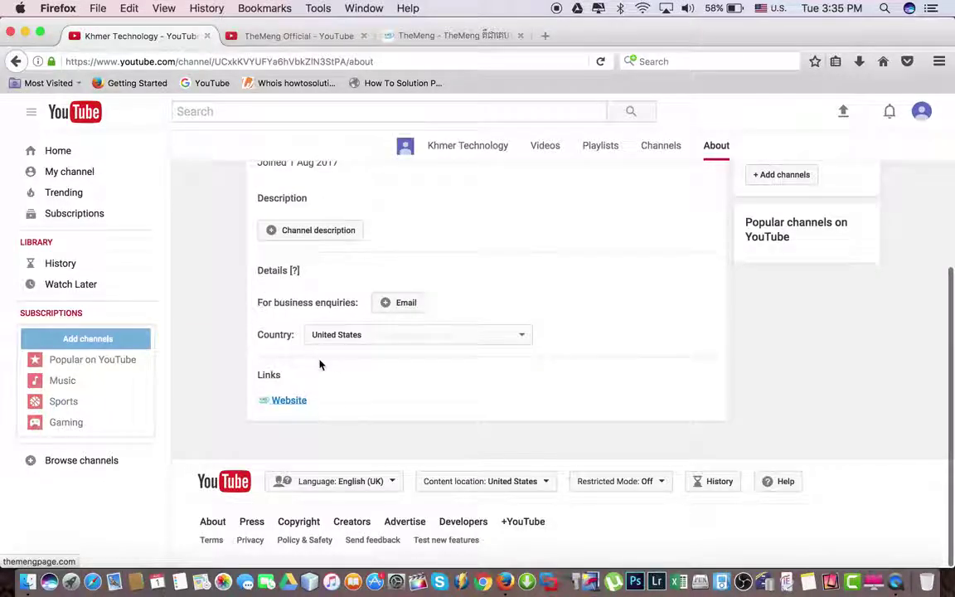
scroll(603, 313, "up", 3)
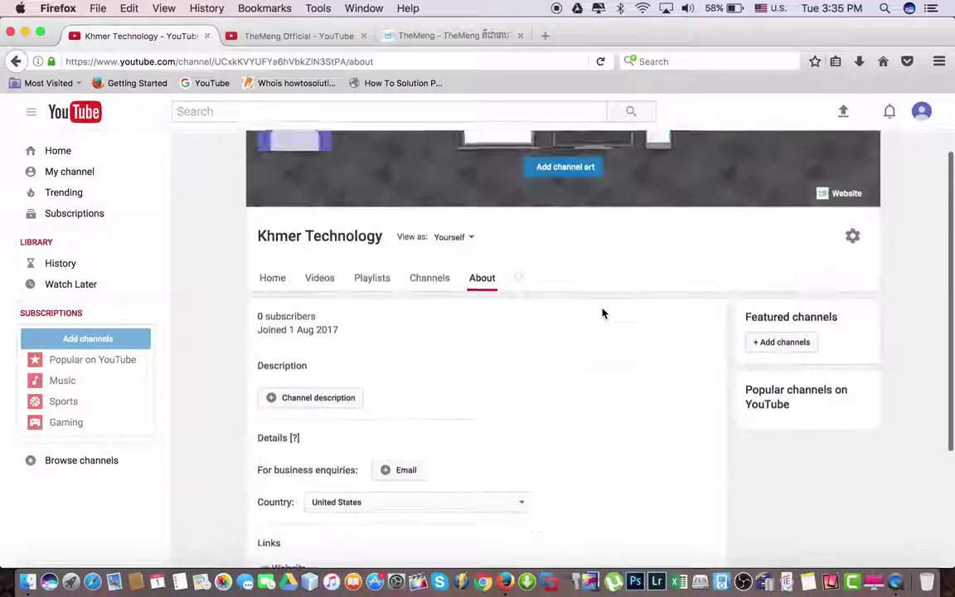
scroll(602, 313, "down", 2)
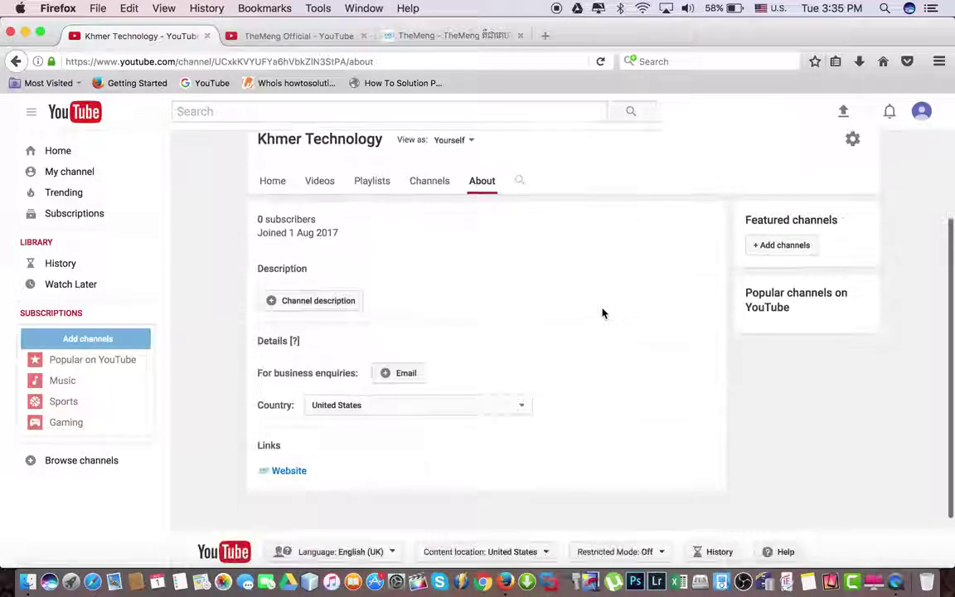
Step: Reopen the customised links for editing and title a second link "YouTube"
left_click(716, 473)
scroll(764, 464, "down", 2)
left_click(314, 476)
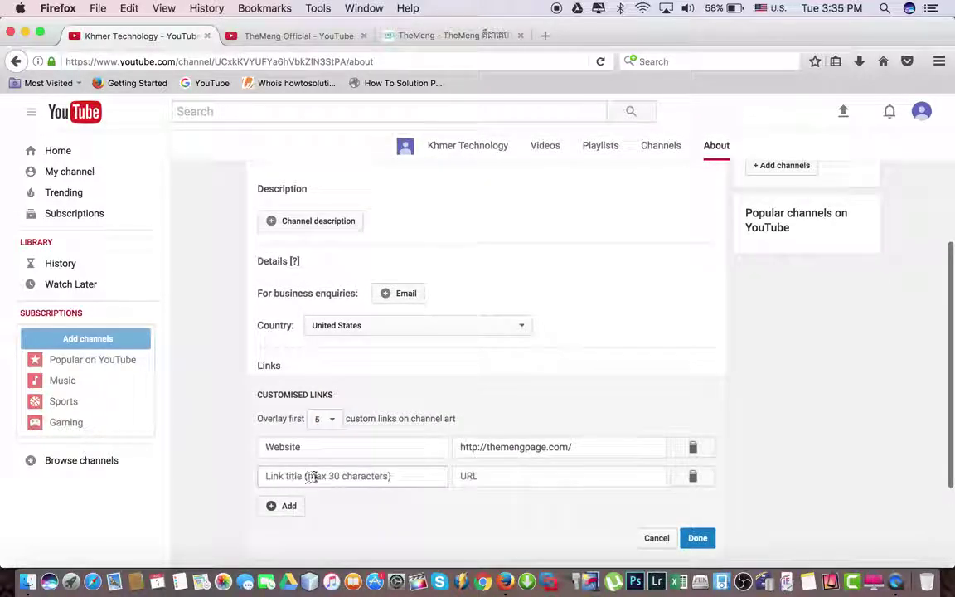
type("YouTube")
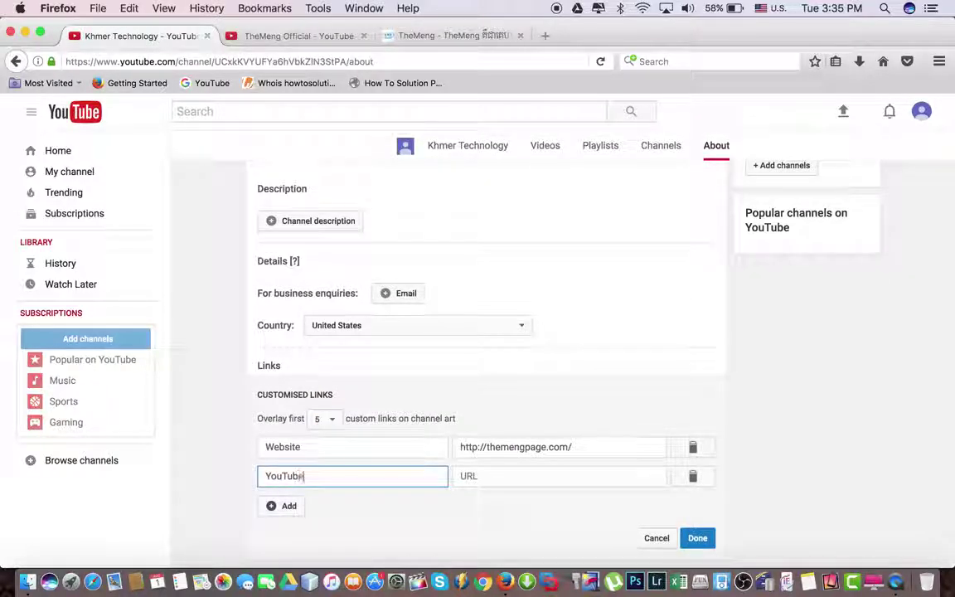
left_click(487, 474)
left_click_drag(344, 61, 34, 41)
left_click(188, 230)
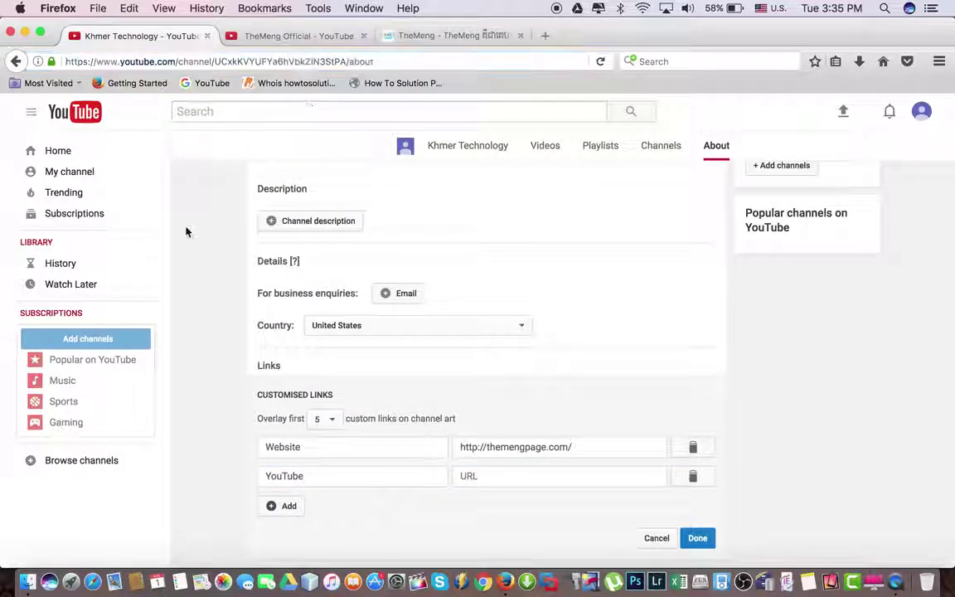
Step: Copy TheMeng Official channel's address into the YouTube link's URL, save the links and check the channel page
left_click(269, 36)
left_click(275, 60)
key("super+c")
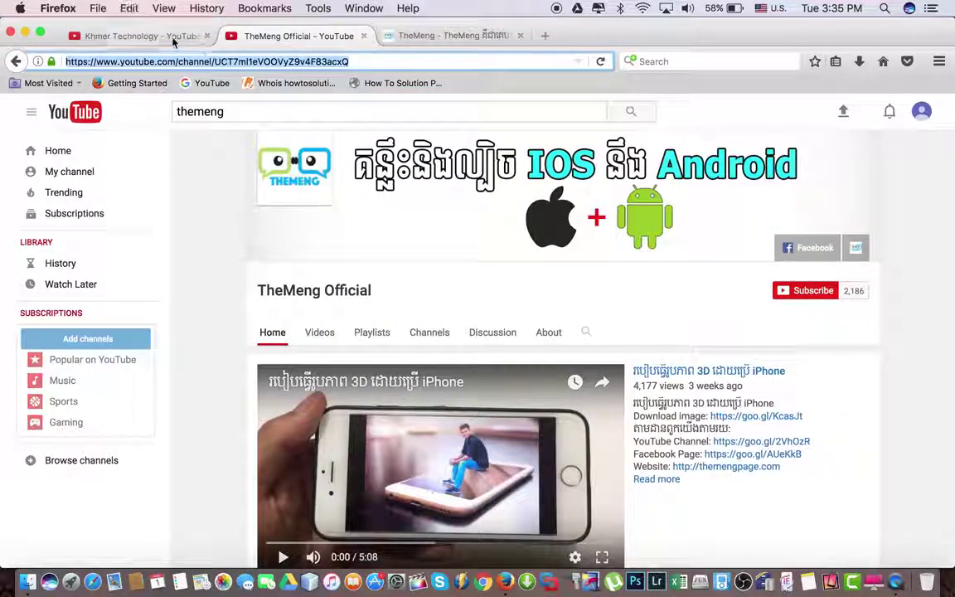
left_click(176, 36)
left_click(500, 476)
key("super+v")
left_click(697, 538)
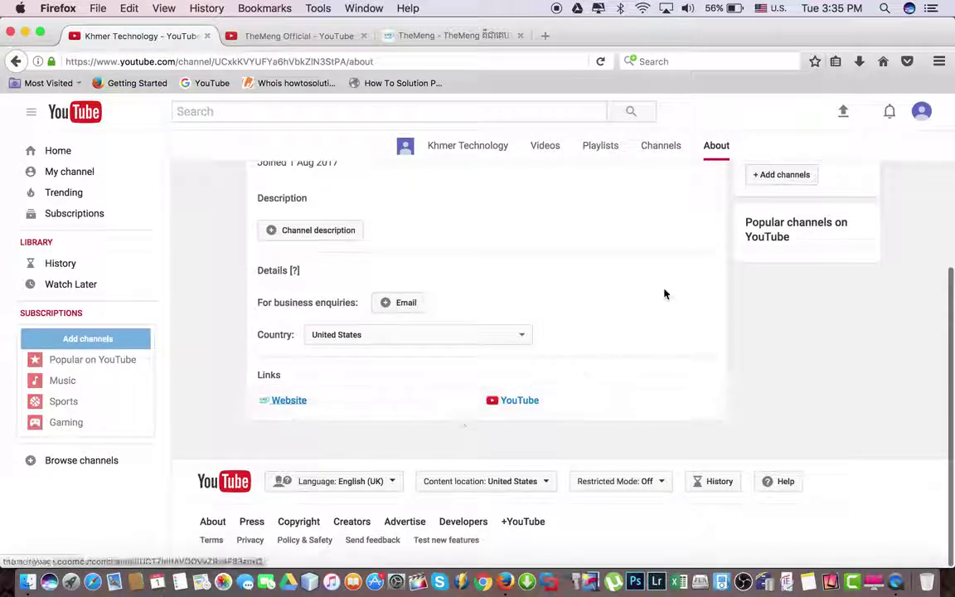
scroll(665, 294, "up", 5)
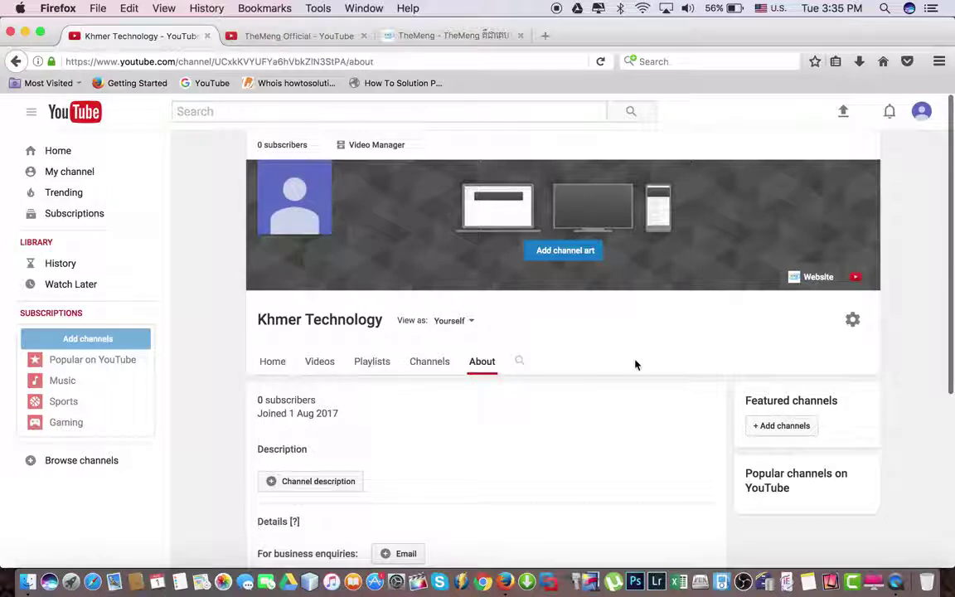
scroll(635, 362, "down", 5)
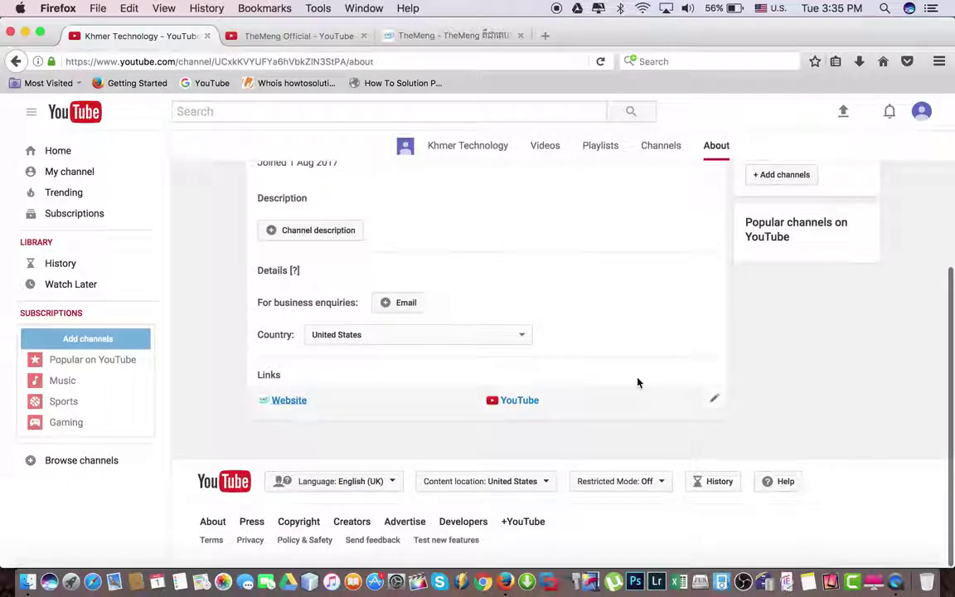
Step: Reopen the customised links editor and add a third, empty link entry below YouTube
left_click(714, 398)
left_click(352, 485)
left_click(288, 515)
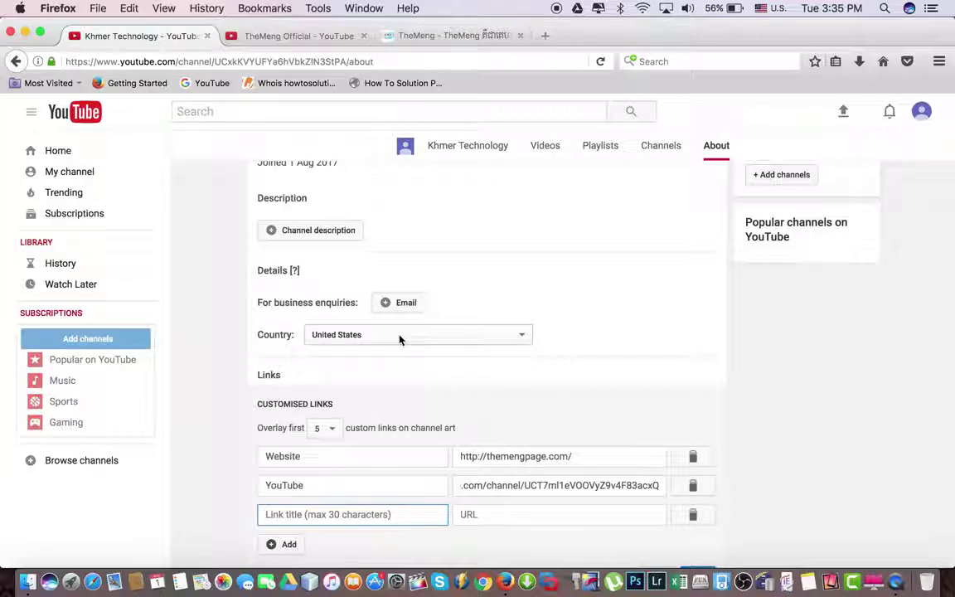
Step: Open TheMeng's Facebook page from TheMeng Official's banner, copy its address and close the TheMeng website tab
left_click(407, 37)
left_click(321, 37)
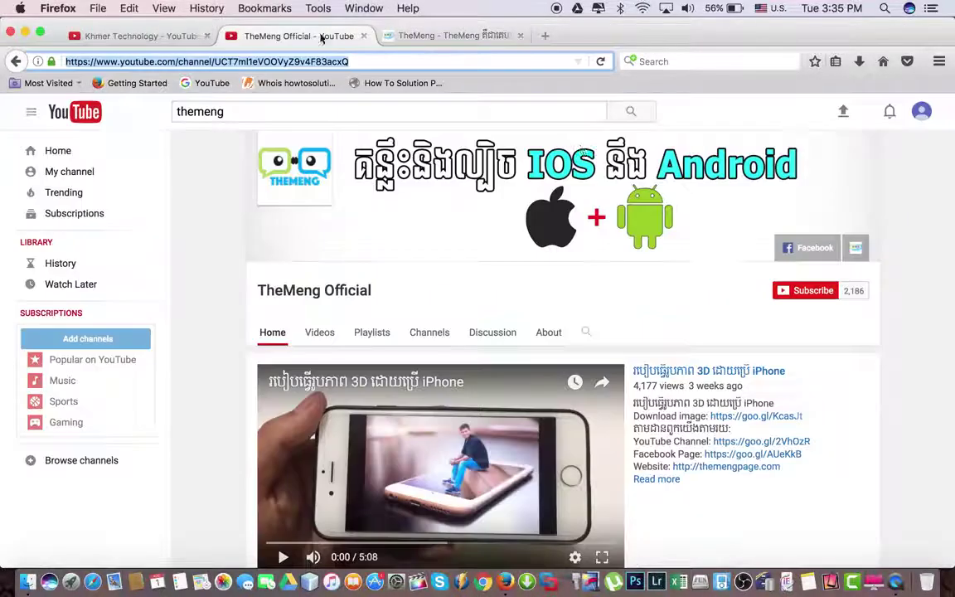
left_click(806, 251)
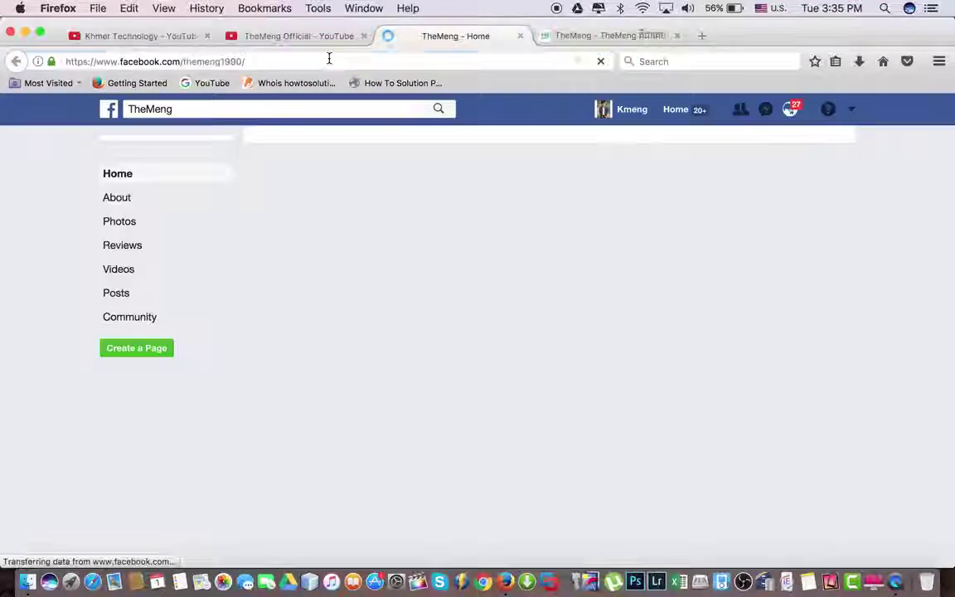
left_click(328, 59)
key("super+c")
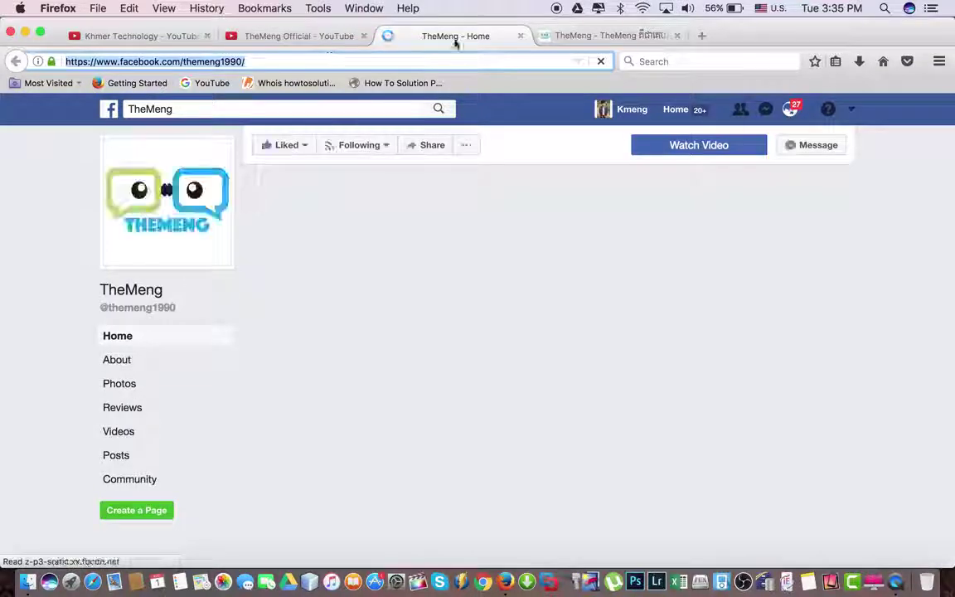
left_click(678, 37)
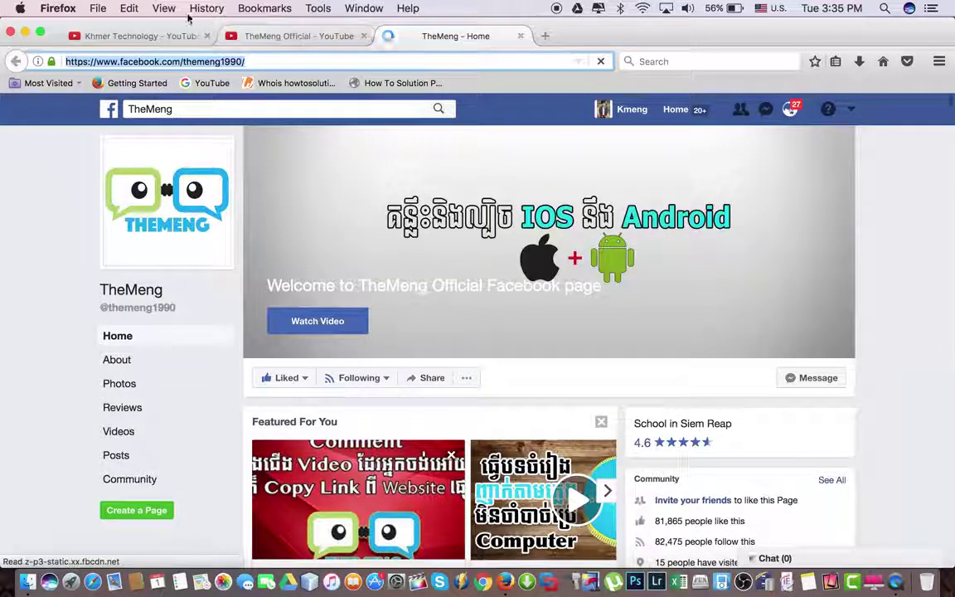
left_click(170, 37)
left_click(347, 509)
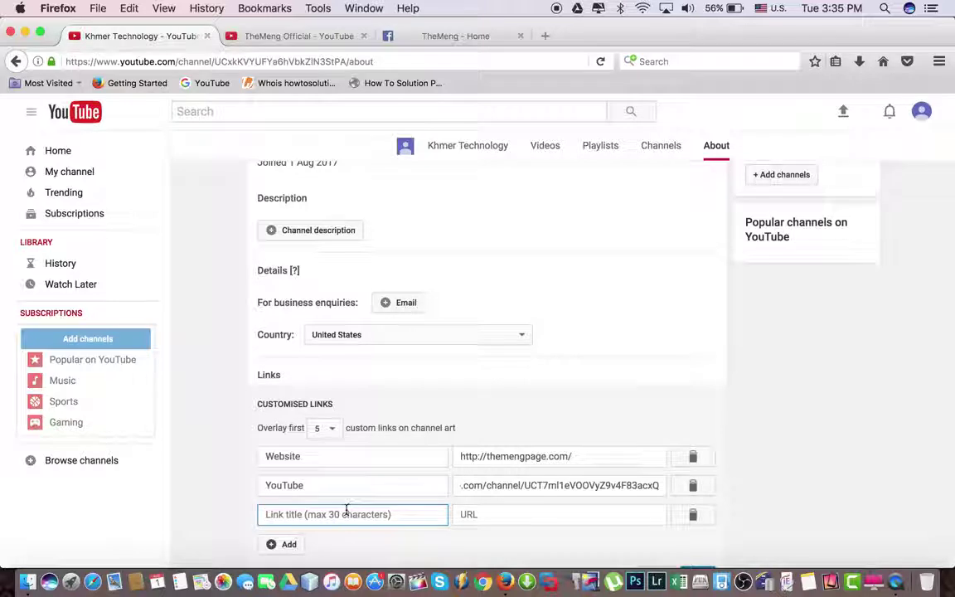
type("Facebook")
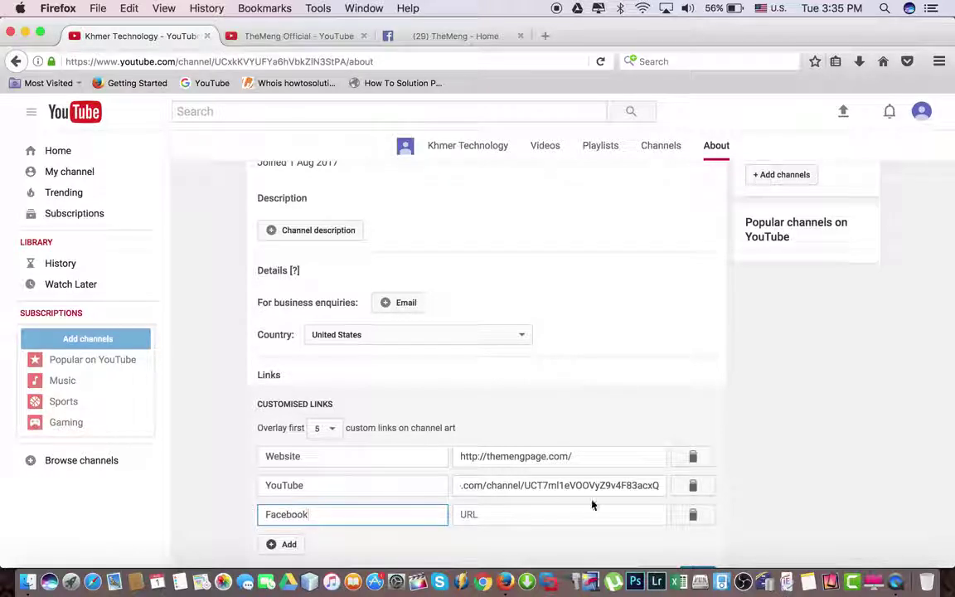
left_click(579, 514)
key("super+v")
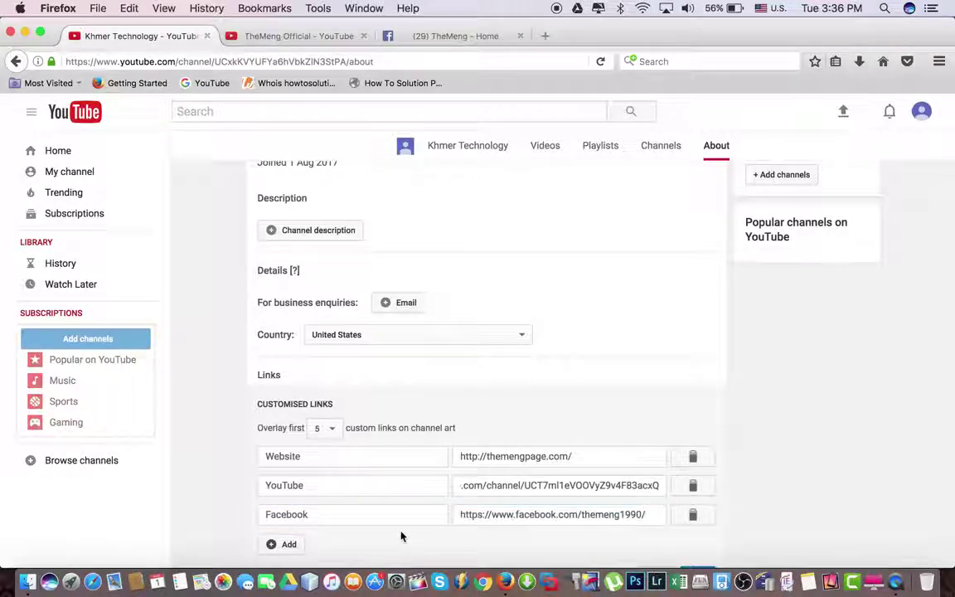
scroll(401, 536, "down", 1)
left_click(698, 522)
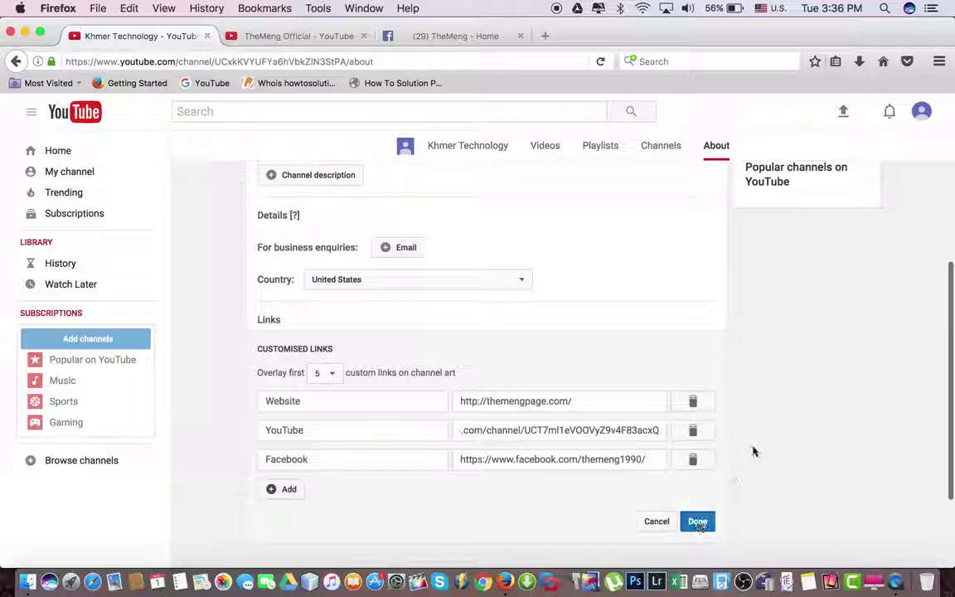
scroll(752, 450, "up", 3)
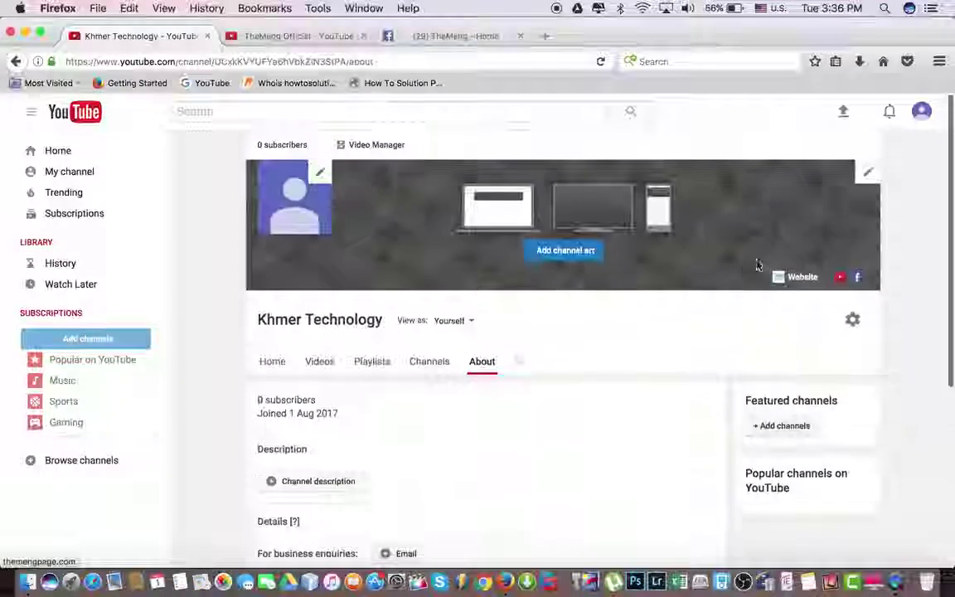
scroll(229, 407, "down", 5)
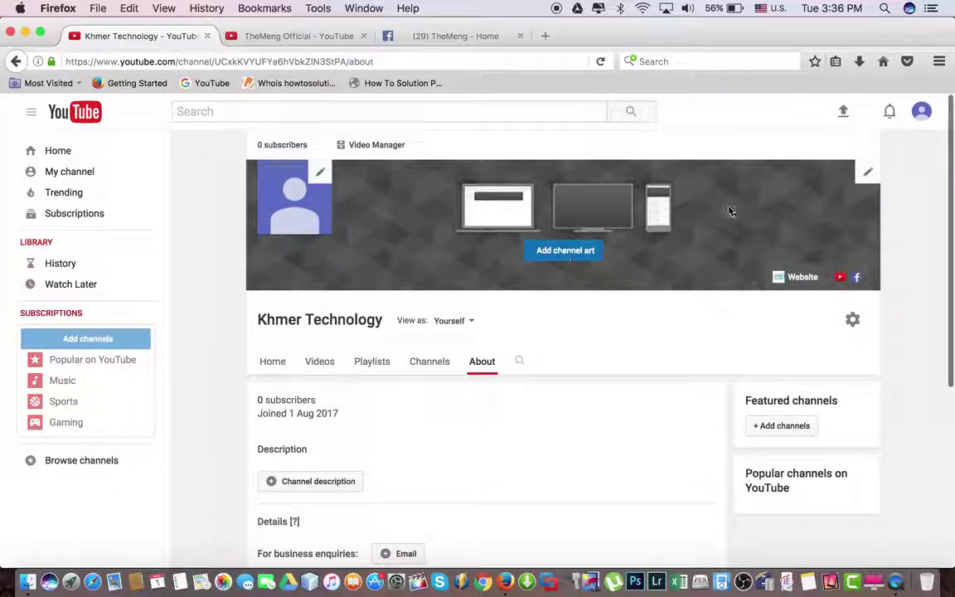
Step: Open the channel art dialog, look at the existing photos and start choosing an image from the computer for upload
left_click(560, 261)
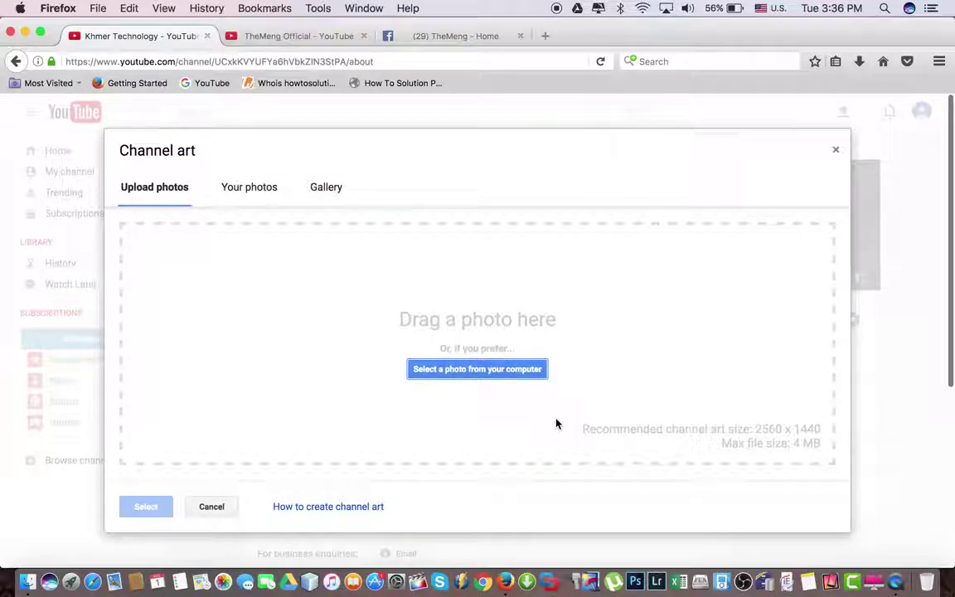
left_click(249, 188)
left_click(175, 189)
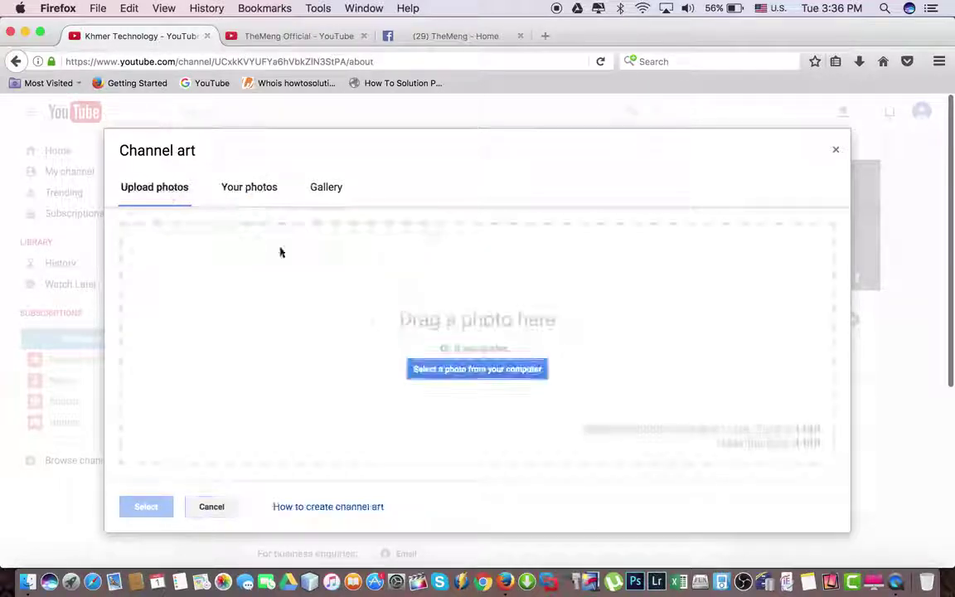
left_click(446, 370)
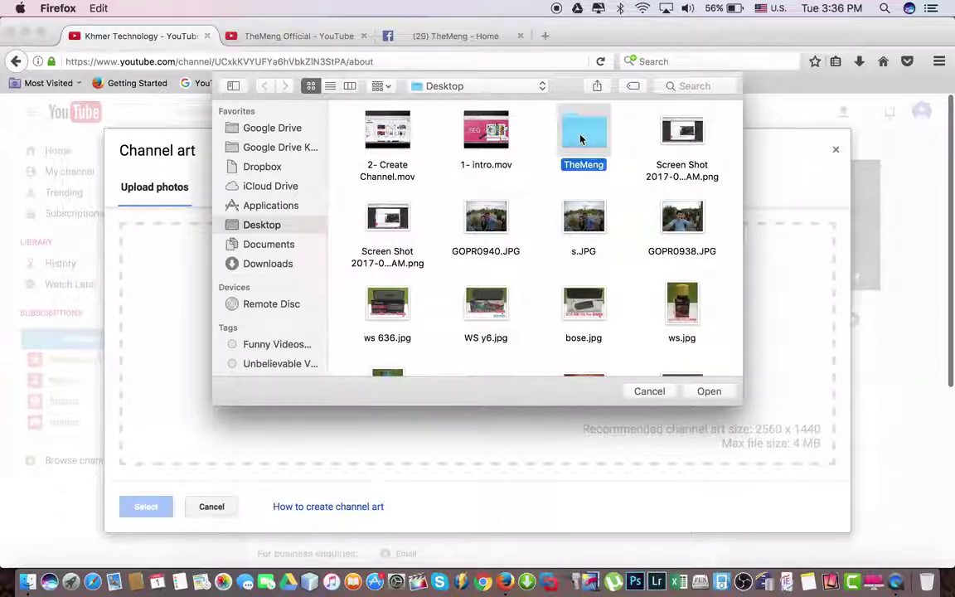
Step: Upload "TheMeng Cover.jpg" from the Desktop's TheMeng folder and apply it as the channel art, leaving the channel art dialog closed
double_click(581, 133)
scroll(533, 202, "down", 5)
scroll(531, 199, "down", 10)
scroll(531, 199, "up", 3)
scroll(530, 198, "up", 2)
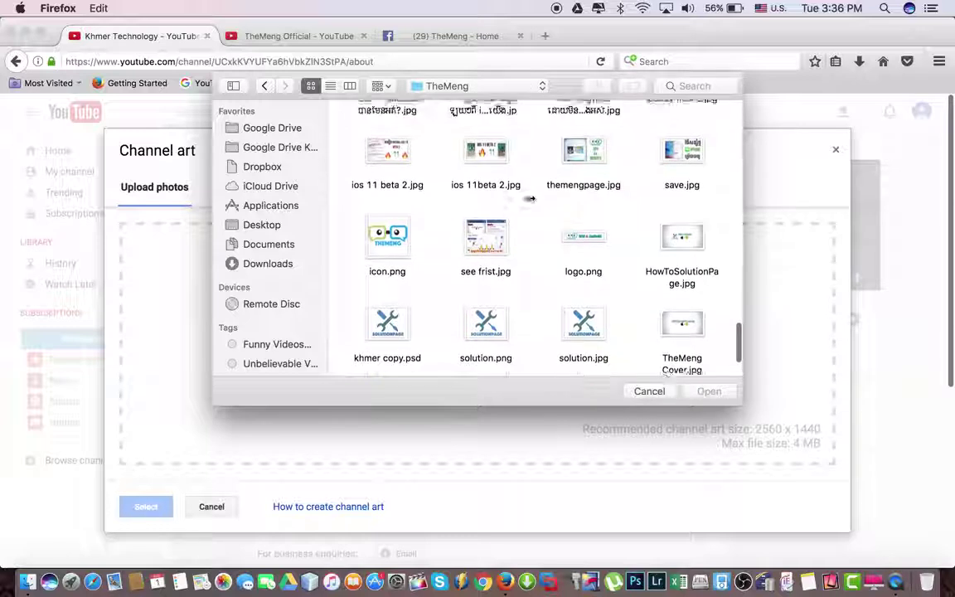
left_click(677, 332)
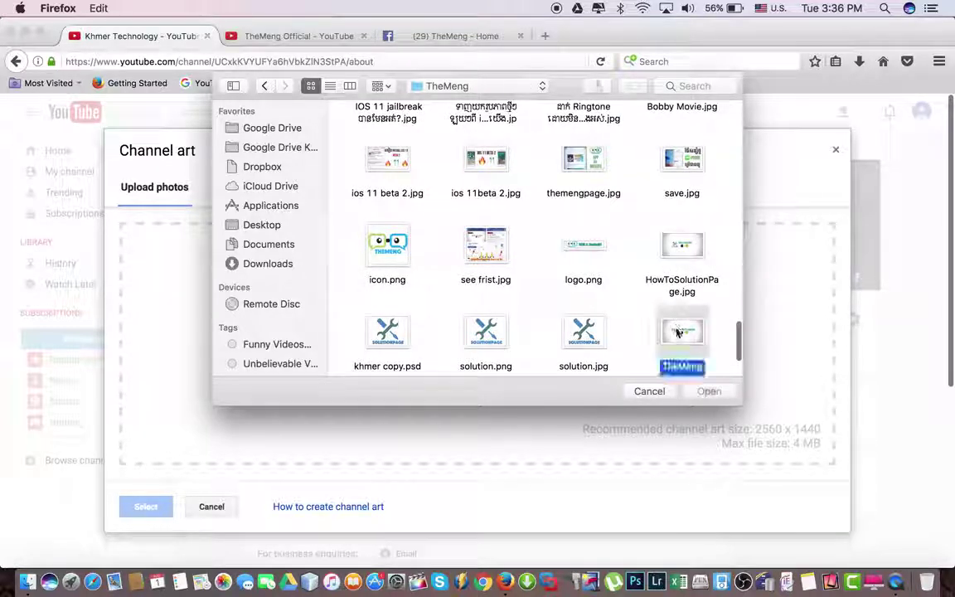
double_click(677, 331)
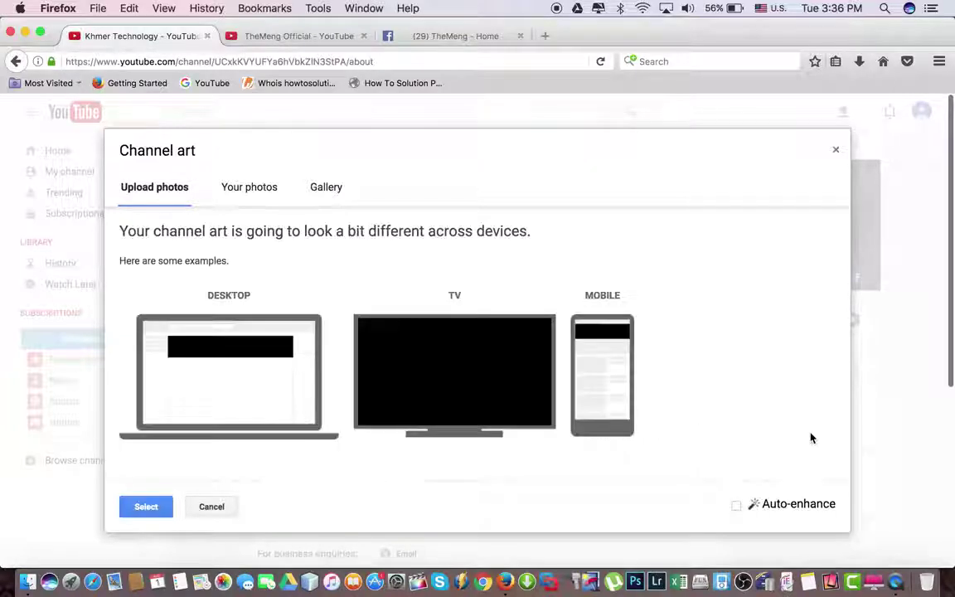
left_click(165, 506)
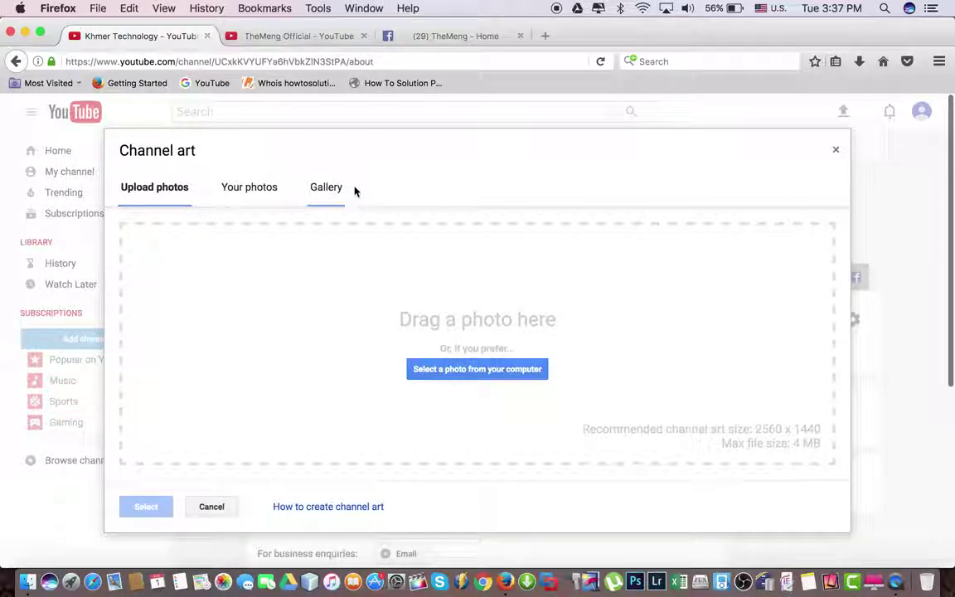
left_click(835, 150)
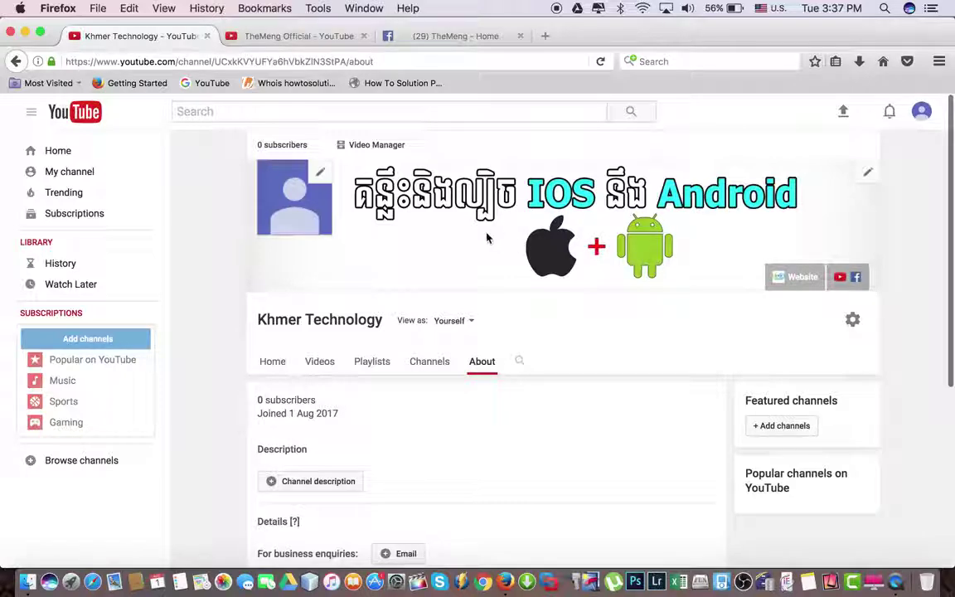
Step: Open google.com in a new browser tab and dismiss the suggestion to make Google the homepage
left_click(545, 37)
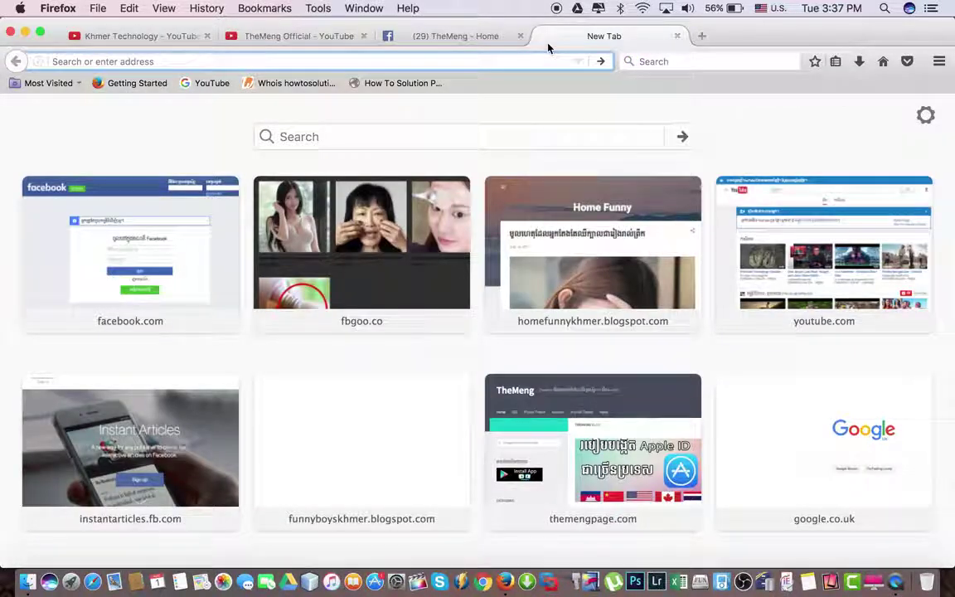
type("google.com")
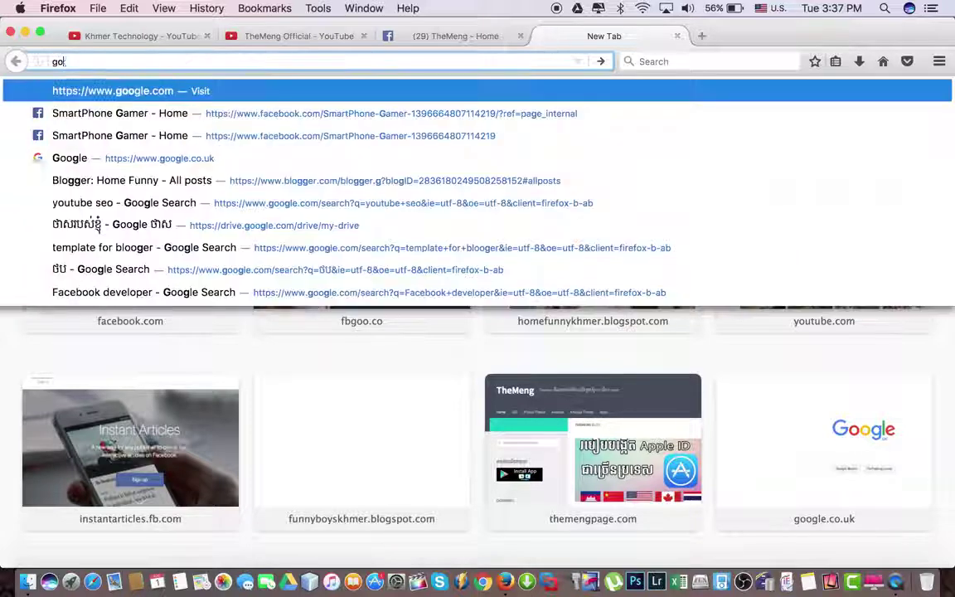
key("Return")
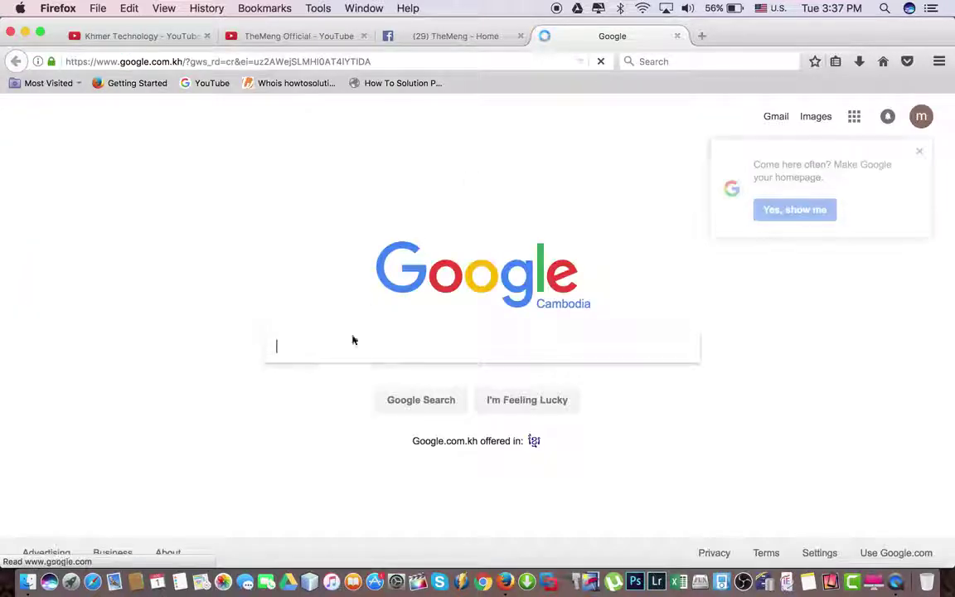
left_click(919, 151)
Step: Search Google for "youtube thumbnail creator"
left_click(469, 347)
type("youtbeu ")
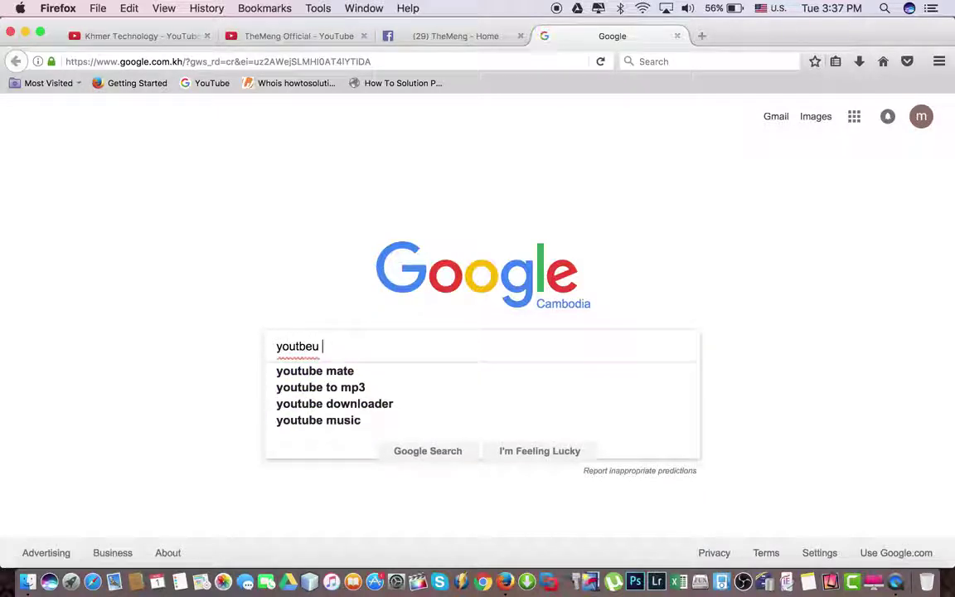
type("th")
key("Down")
type("c")
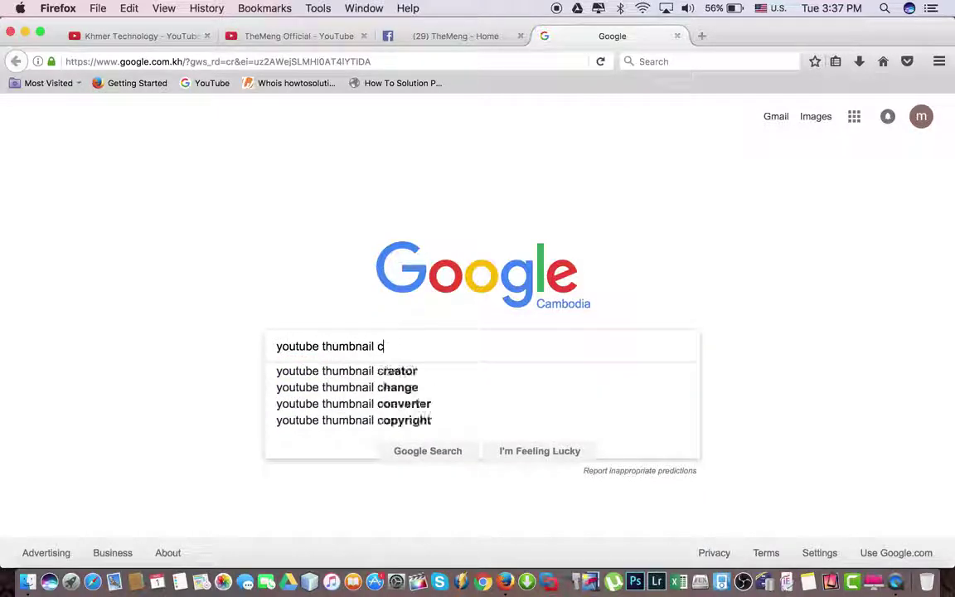
key("Down")
key("Return")
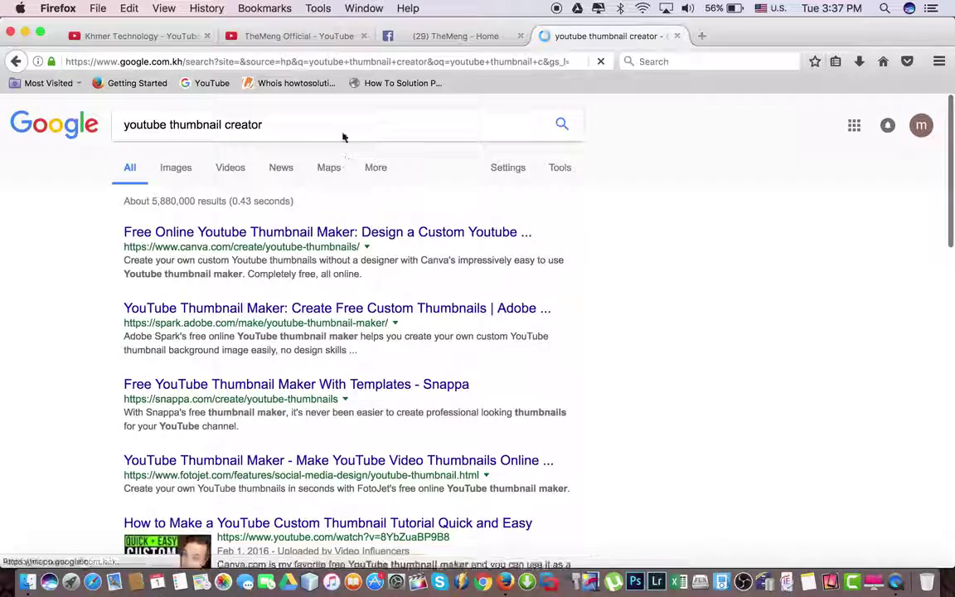
Step: Refine the Google search to "youtube thumbnail creator online"
left_click(343, 137)
type("online")
key("Return")
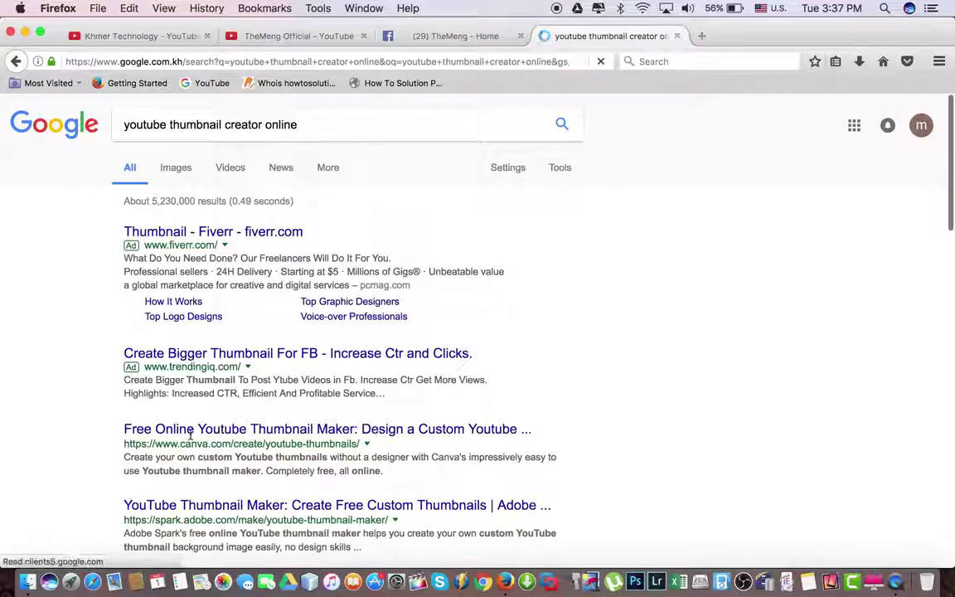
Step: Open the Canva and Adobe Spark thumbnail maker results in separate new tabs and bring up the Canva page
left_click(191, 429, "super")
left_click(215, 505, "super")
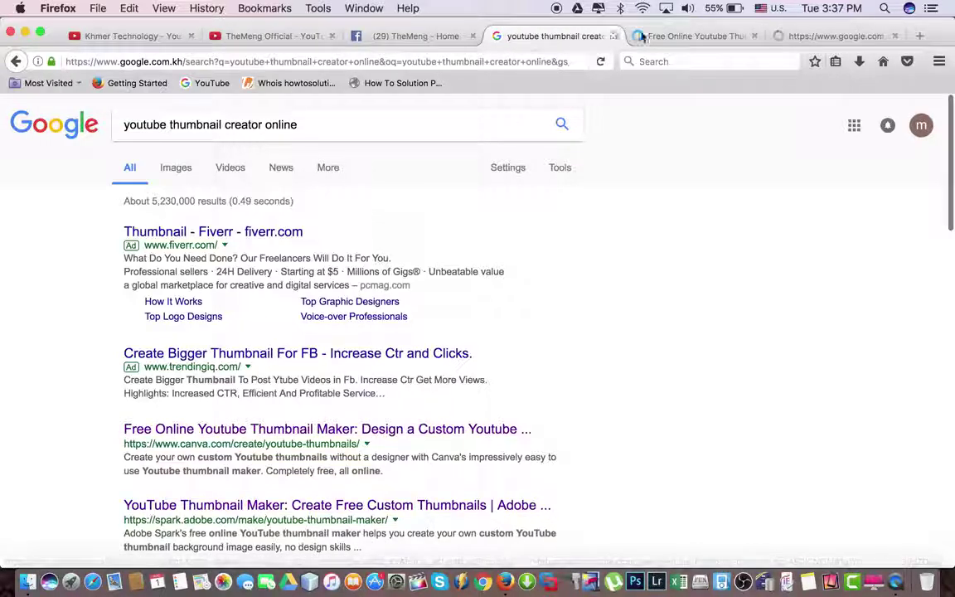
left_click(665, 37)
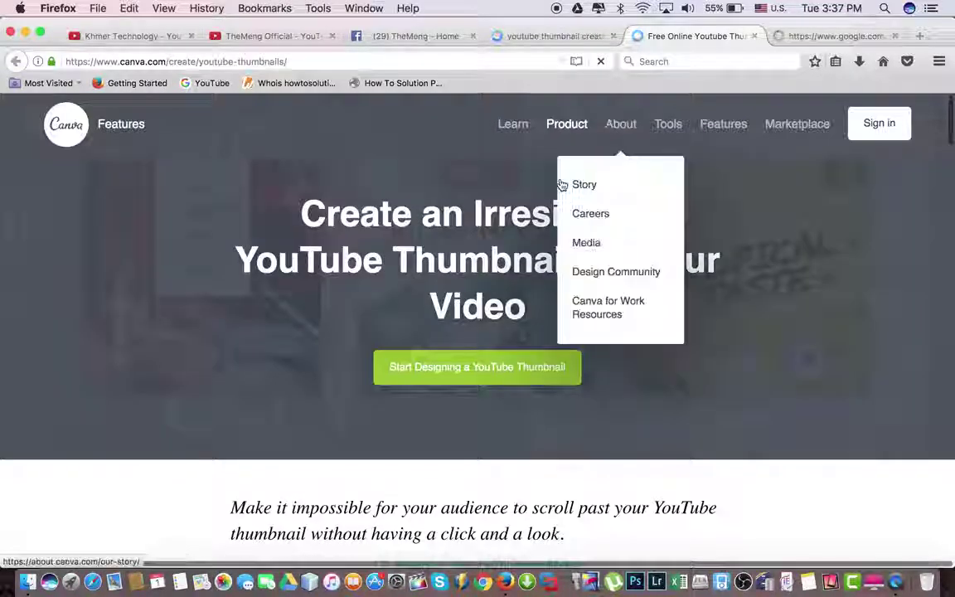
Step: Look through Canva's YouTube thumbnail maker page and close its tab
scroll(562, 184, "down", 5)
scroll(411, 294, "down", 5)
left_click(753, 36)
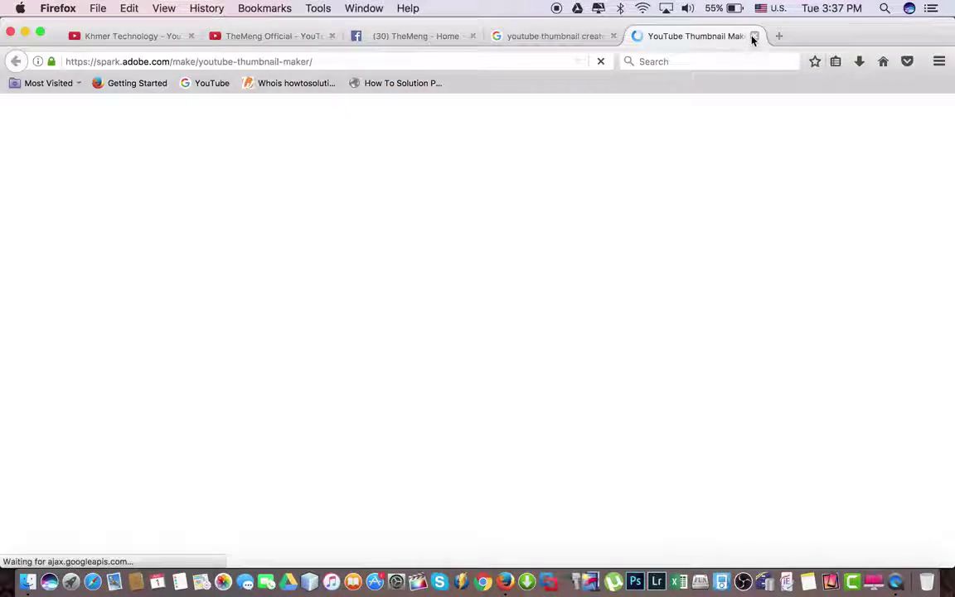